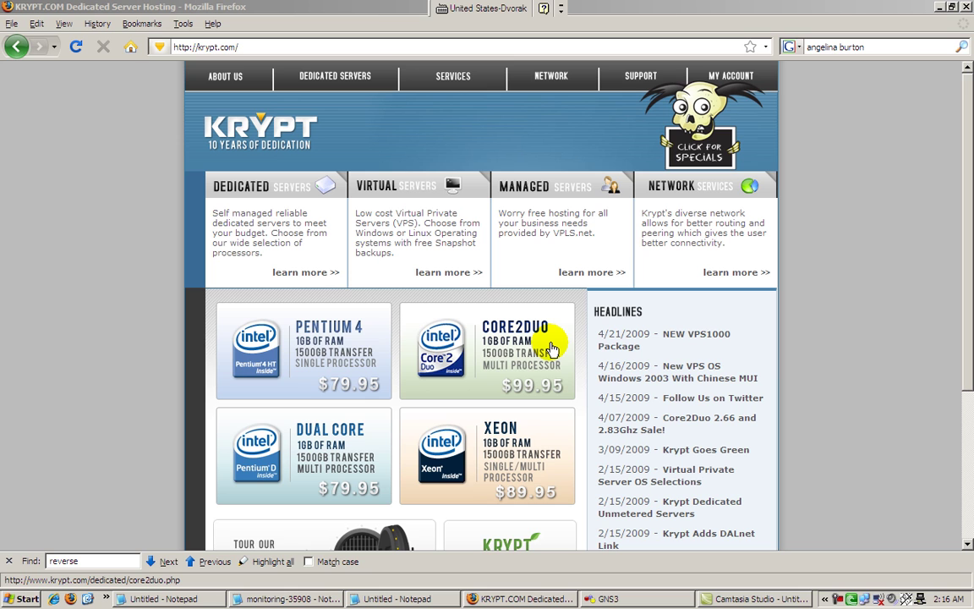
# Step: Switch to GNS3 and connect R0's f0/0 interface to R1's f0/0 interface with a manual link
pyautogui.click(644, 600)
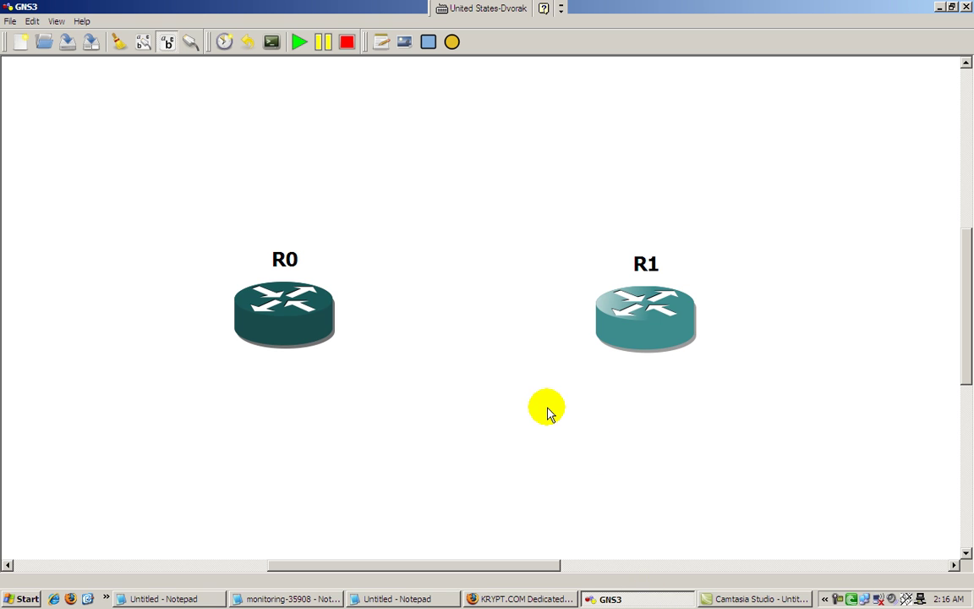
pyautogui.moveTo(694, 325)
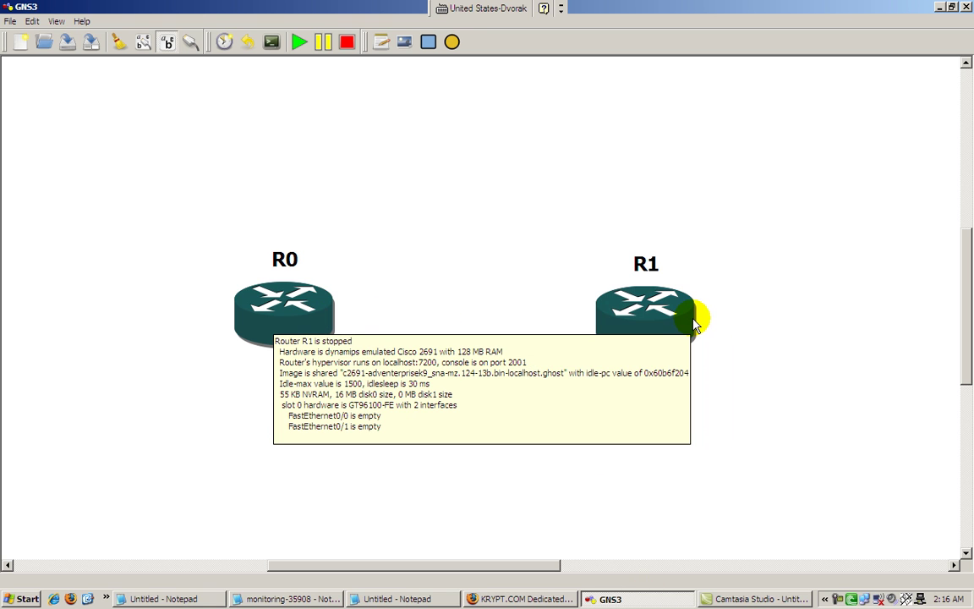
pyautogui.click(804, 312)
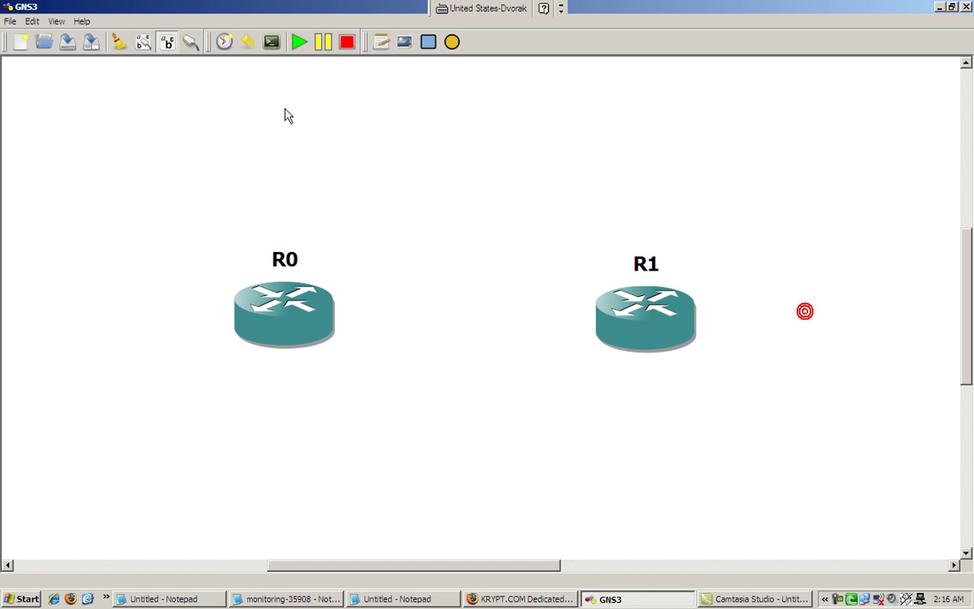
pyautogui.click(193, 45)
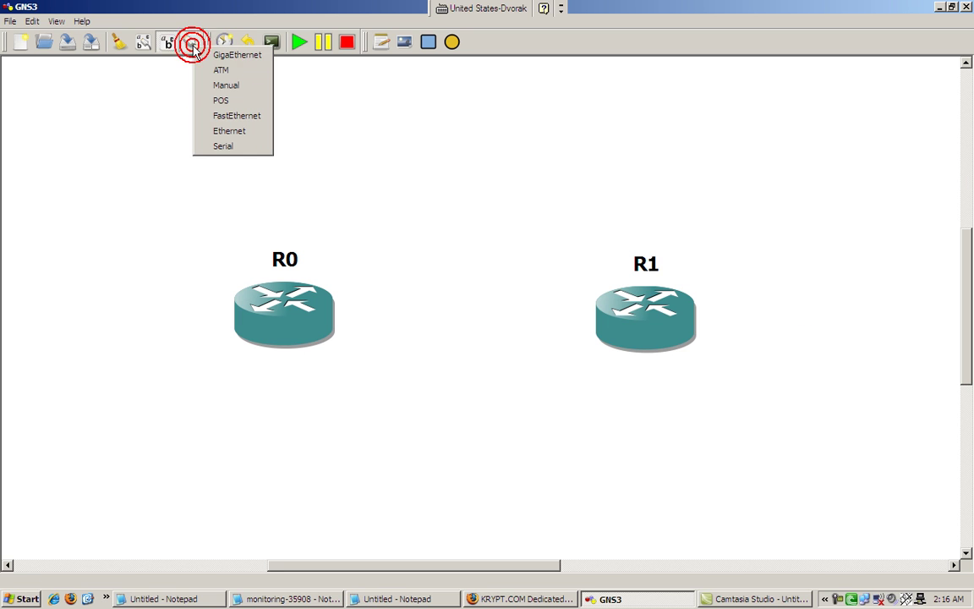
pyautogui.click(227, 87)
pyautogui.click(285, 312)
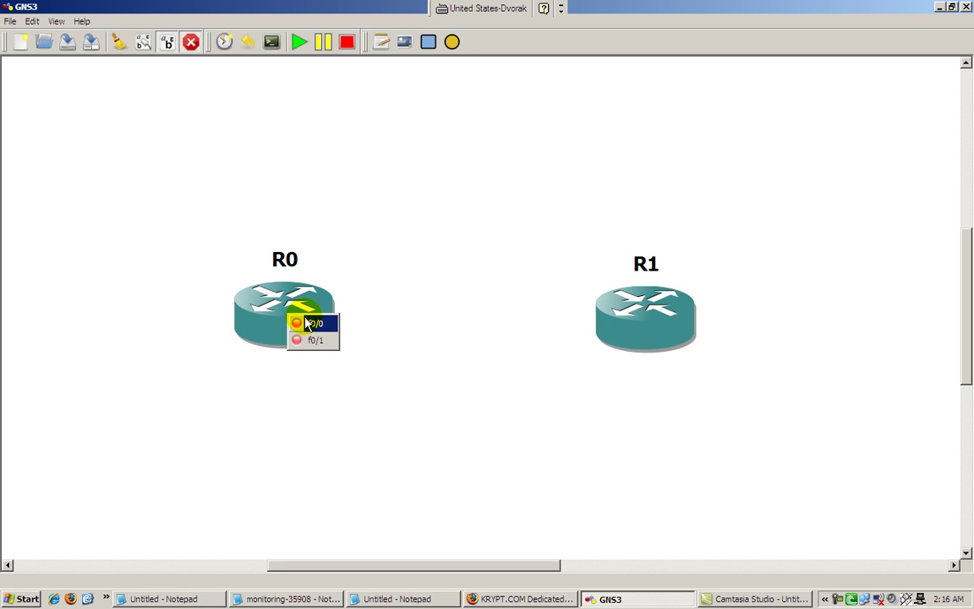
pyautogui.click(309, 324)
pyautogui.click(646, 325)
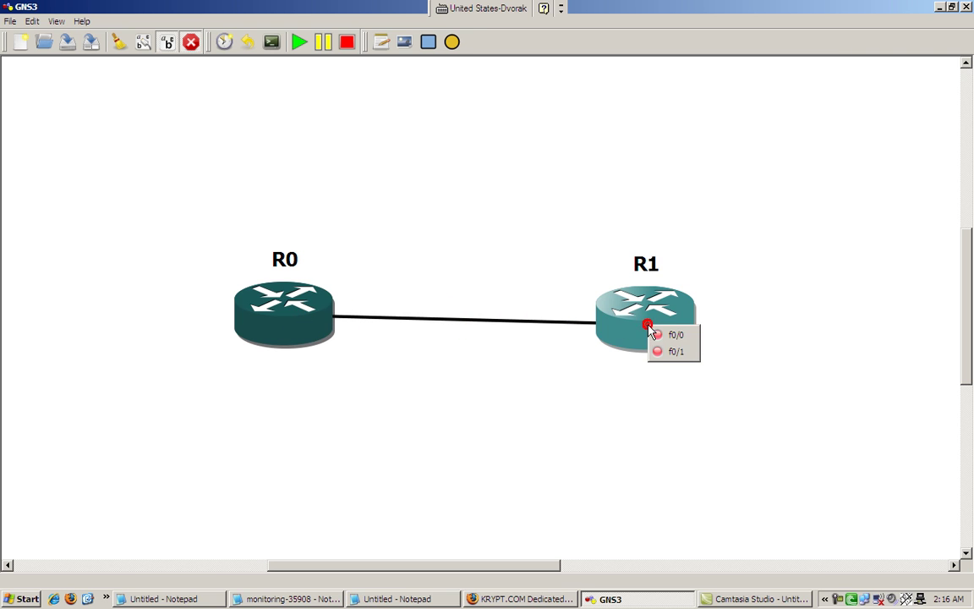
pyautogui.click(664, 334)
pyautogui.click(192, 45)
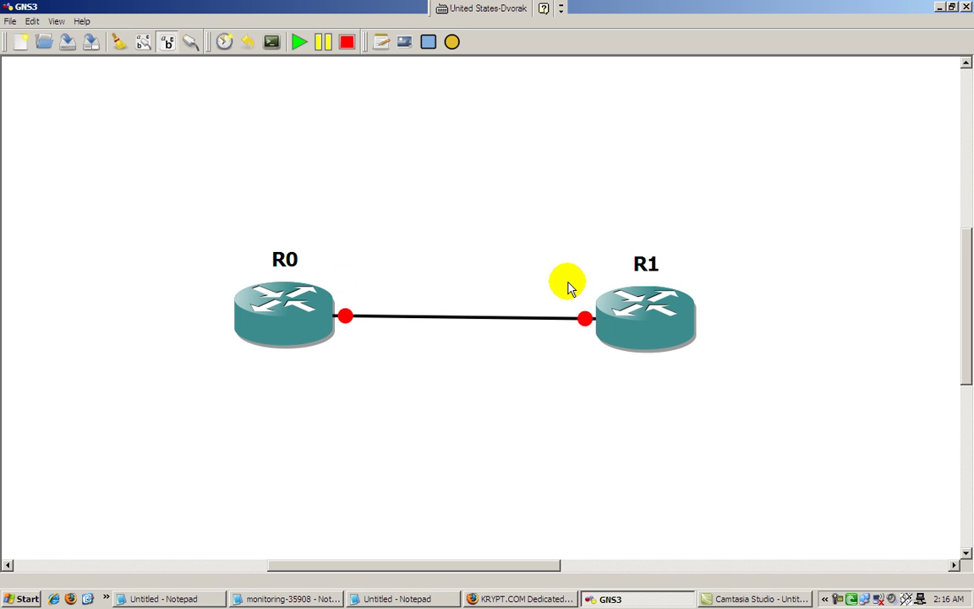
# Step: Add a text note reading 1.1.1.1 beside R0, above its end of the link
pyautogui.click(382, 44)
pyautogui.click(329, 261)
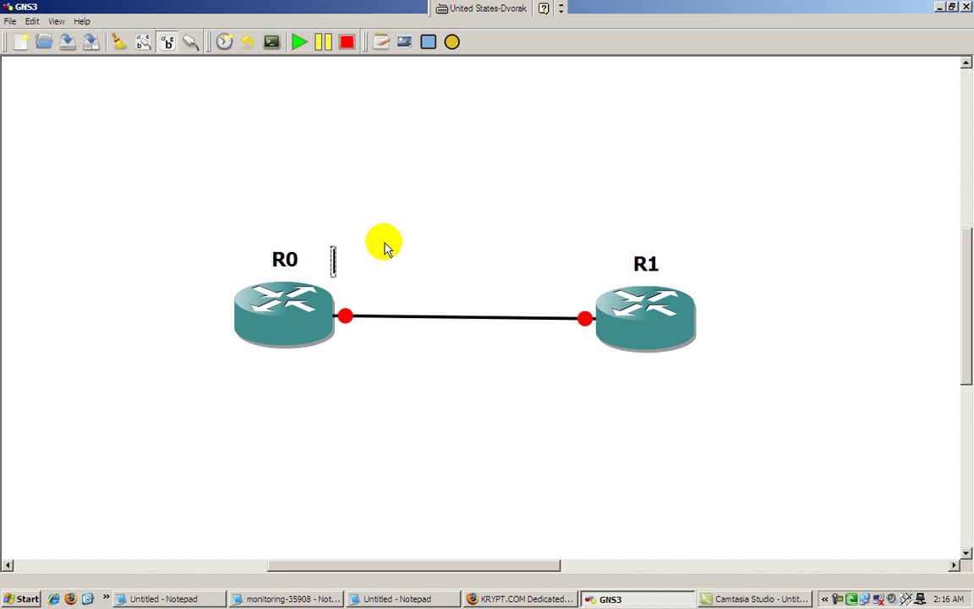
pyautogui.write('1.1.1.1')
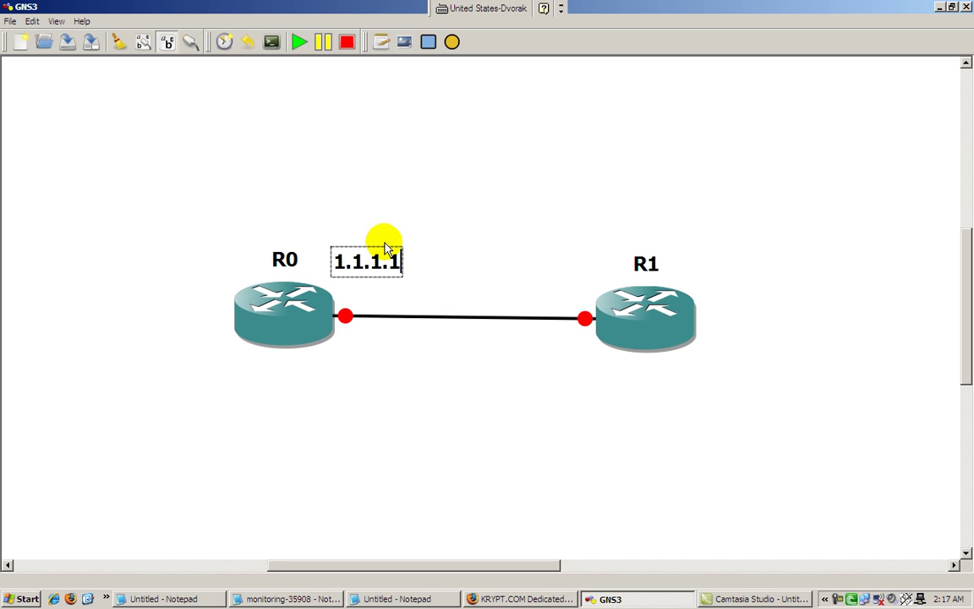
pyautogui.click(571, 286)
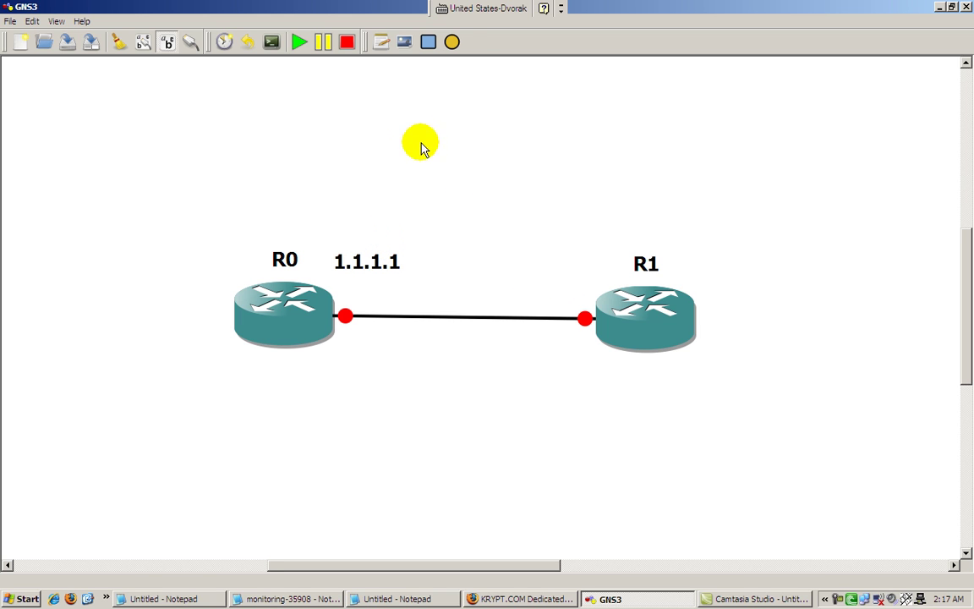
# Step: Add a text note reading 1.1.1.2 above R1's end of the link and shift it clear of the R1 name
pyautogui.click(381, 42)
pyautogui.click(548, 265)
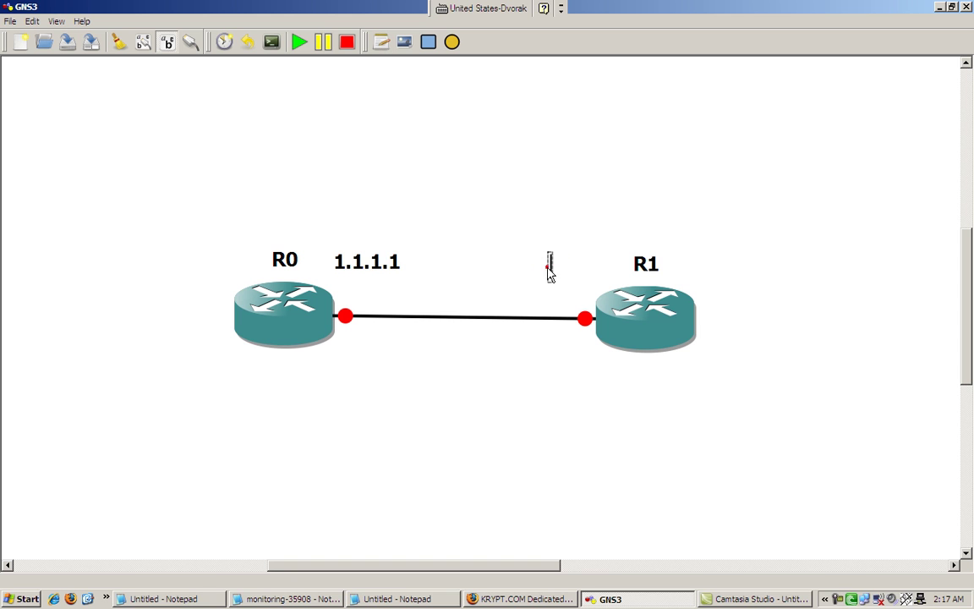
pyautogui.write('1.1.1.2')
pyautogui.click(628, 222)
pyautogui.moveTo(609, 269); pyautogui.dragTo(587, 272)
pyautogui.click(503, 396)
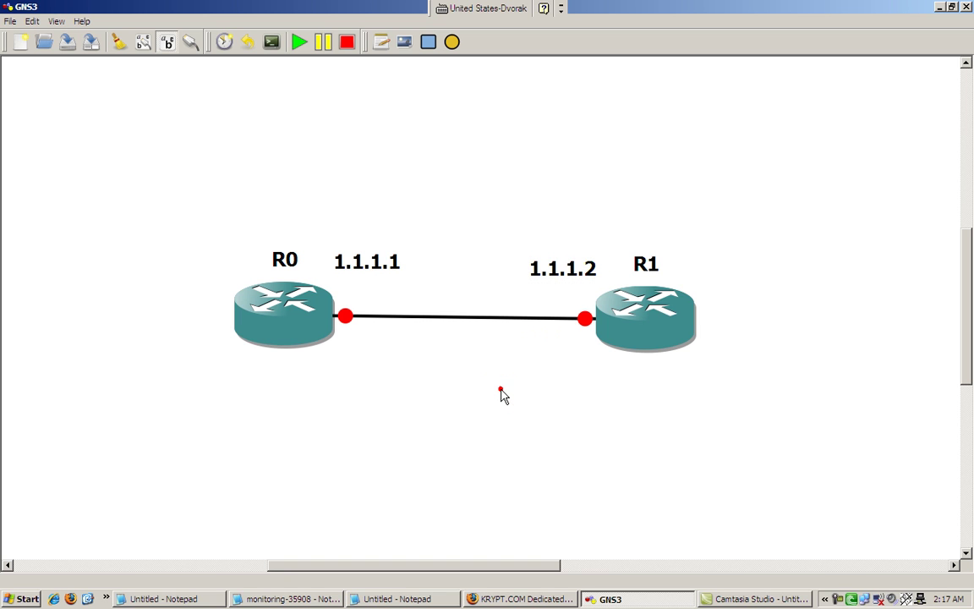
# Step: Add a text note reading 1.1.1.0/24 below the middle of the link
pyautogui.click(382, 42)
pyautogui.click(432, 347)
pyautogui.write('1.')
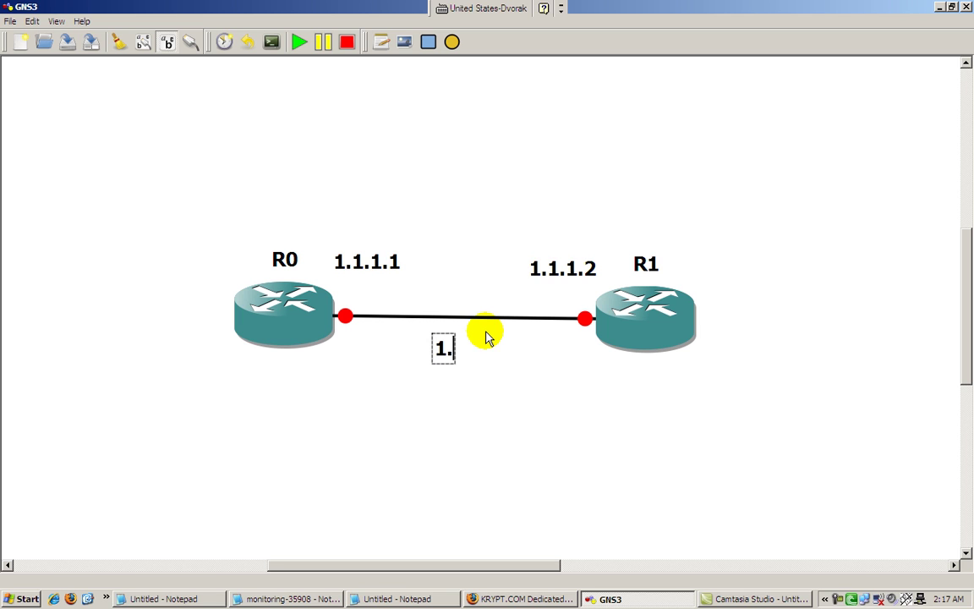
pyautogui.write('1.1.0')
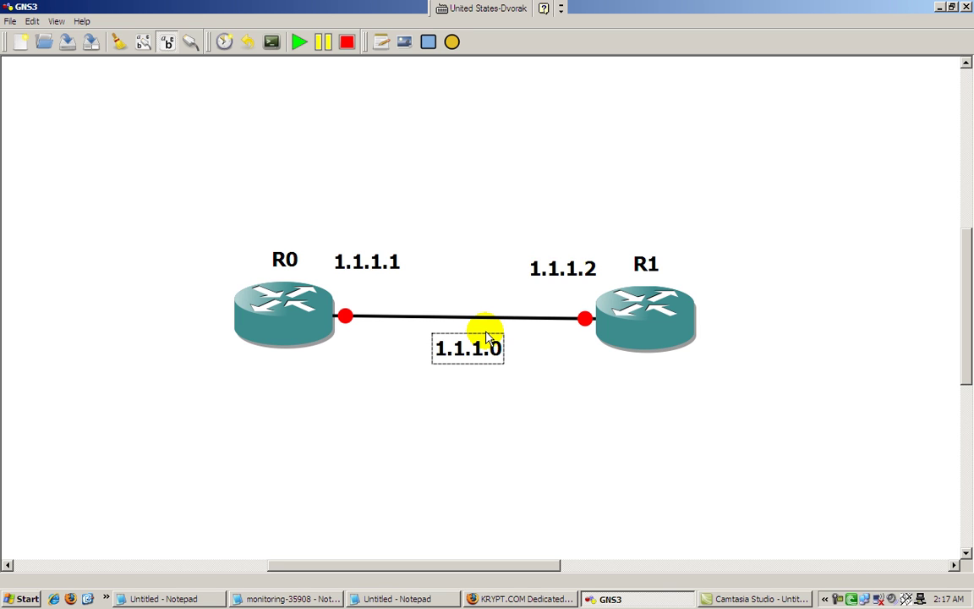
pyautogui.write('/24')
pyautogui.click(431, 441)
# Step: Move R0 and its 1.1.1.1 note farther from R1 and recentre the network note under the lengthened link
pyautogui.moveTo(327, 336); pyautogui.dragTo(243, 336)
pyautogui.click(391, 264)
pyautogui.moveTo(391, 264); pyautogui.dragTo(327, 266)
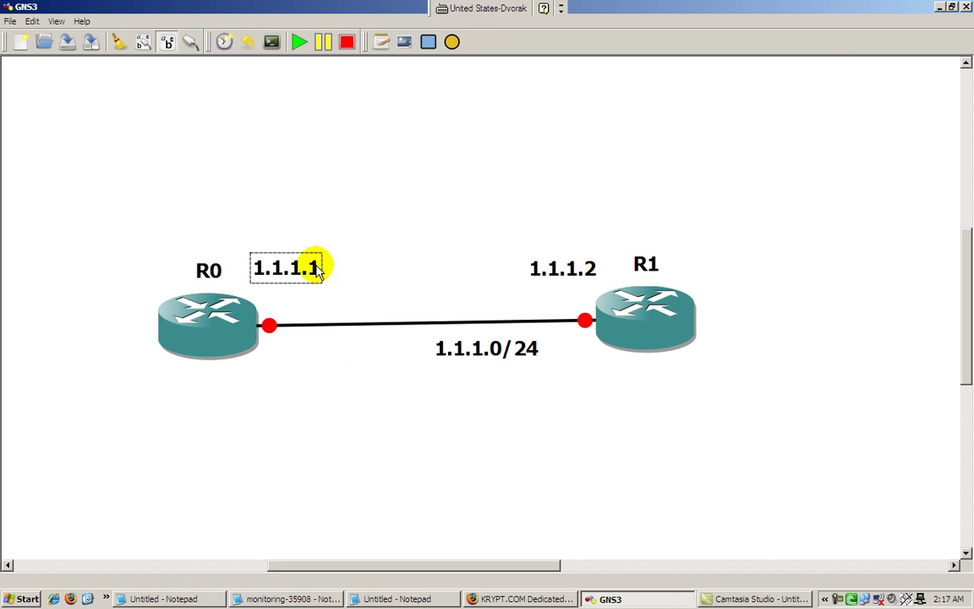
pyautogui.moveTo(476, 348); pyautogui.dragTo(427, 348)
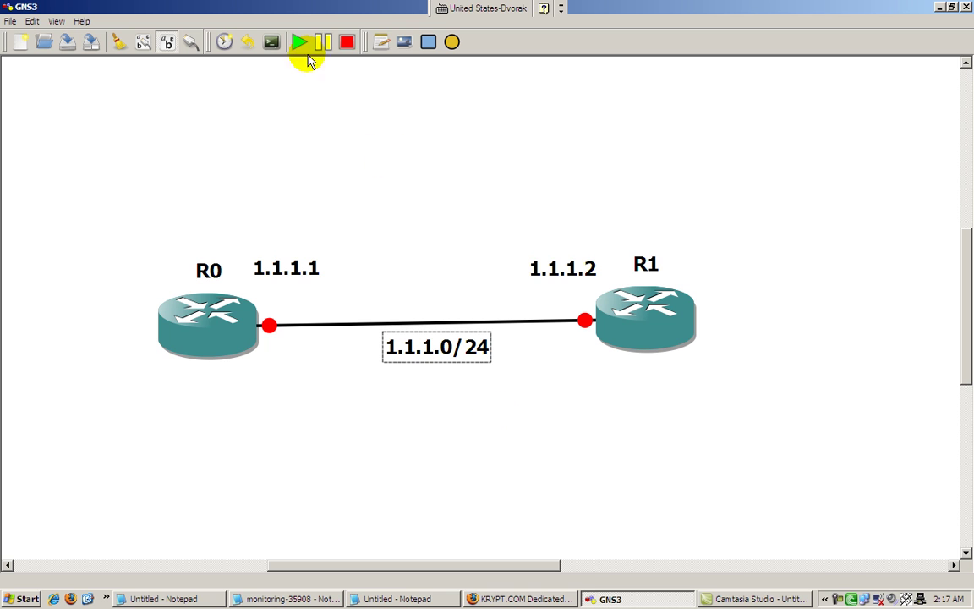
# Step: Add host notes .1 and .2 below R0's and R1's link ends and nudge them close to the line
pyautogui.click(381, 41)
pyautogui.click(266, 359)
pyautogui.write('.1')
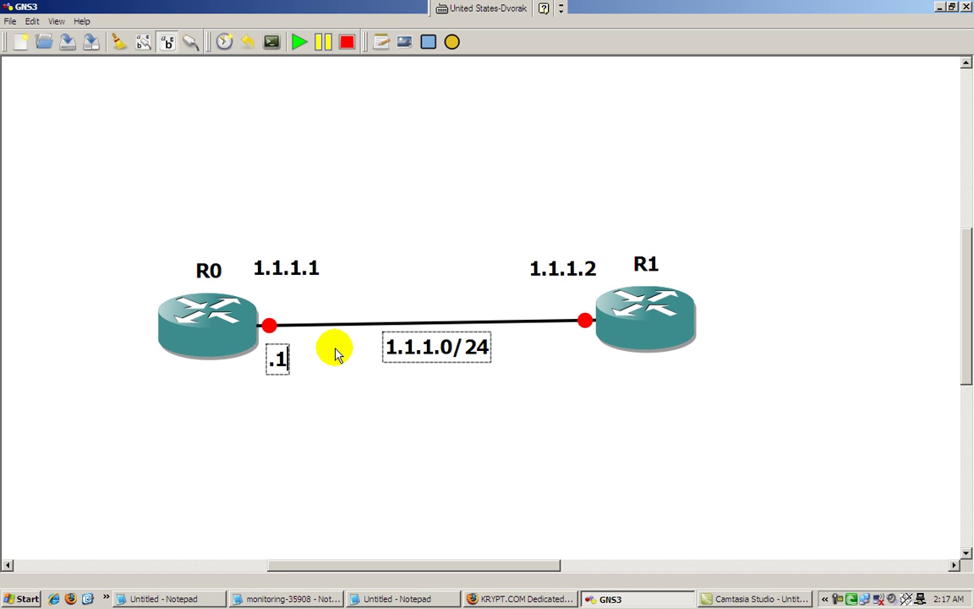
pyautogui.click(335, 353)
pyautogui.click(380, 41)
pyautogui.click(566, 352)
pyautogui.write('.2')
pyautogui.click(652, 372)
pyautogui.click(584, 354)
pyautogui.moveTo(285, 364); pyautogui.dragTo(281, 356)
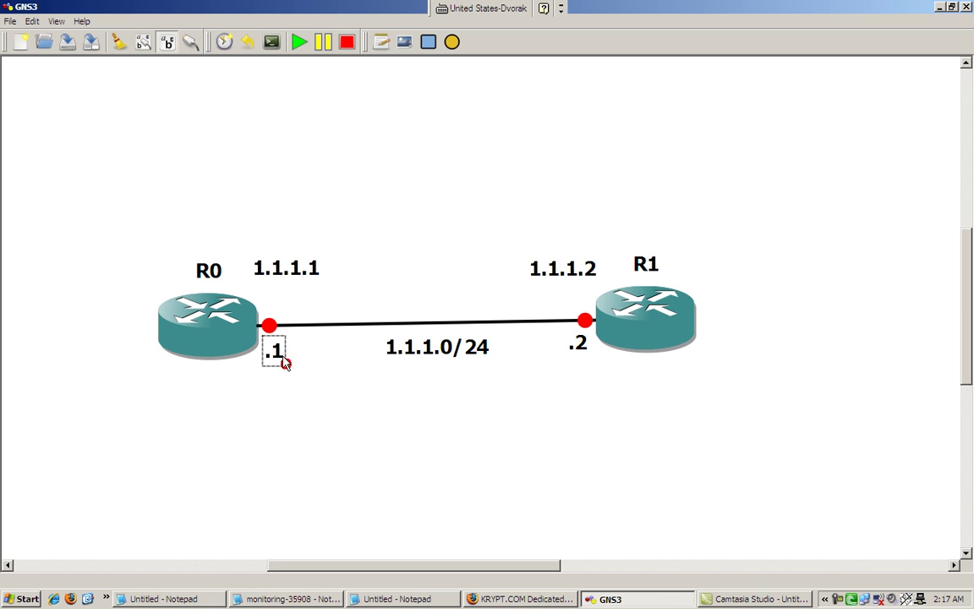
# Step: Delete the 1.1.1.0/24, .1 and .2 notes below the link
pyautogui.click(568, 267)
pyautogui.click(287, 267)
pyautogui.click(451, 347)
pyautogui.click(299, 348)
pyautogui.click(553, 390)
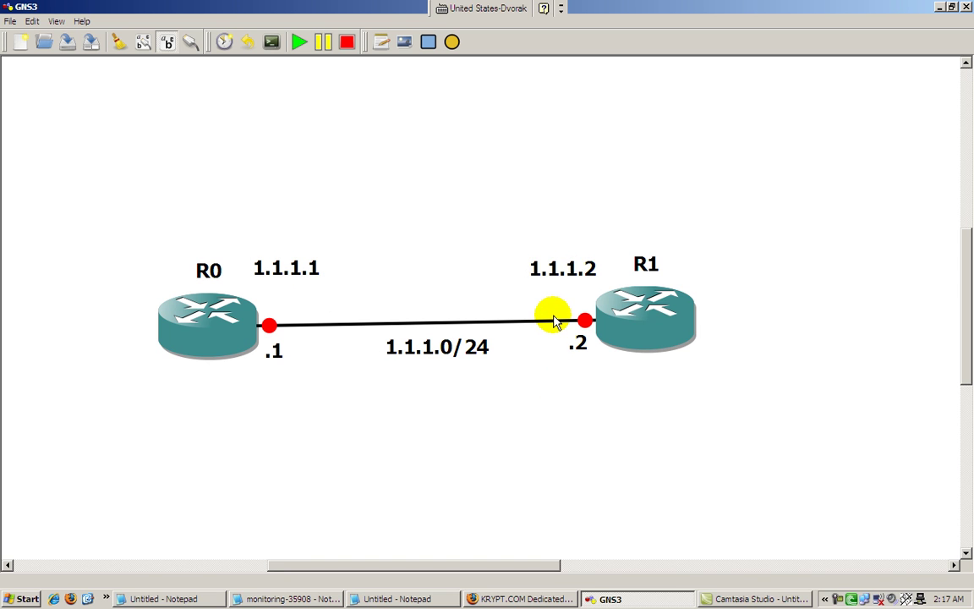
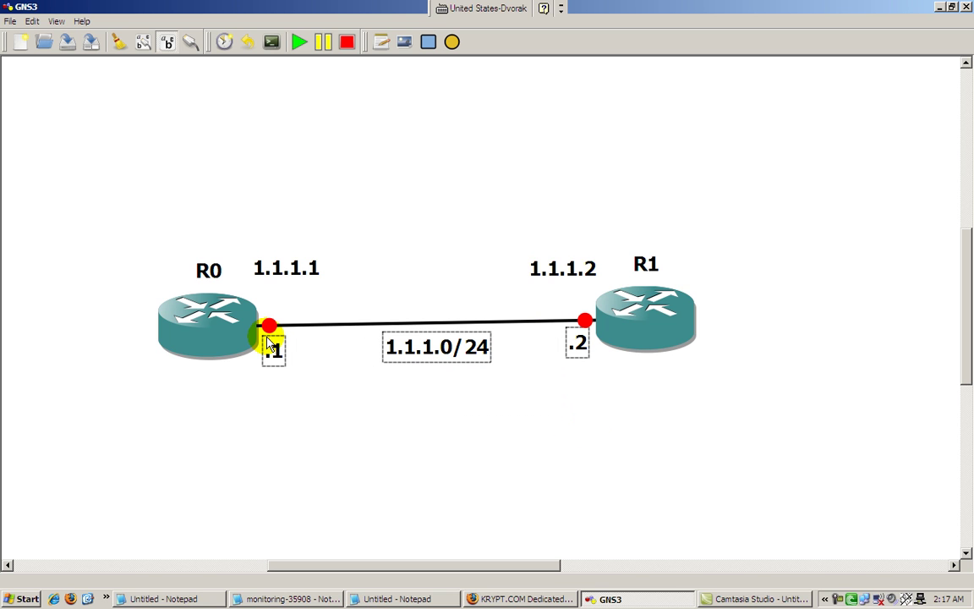
pyautogui.press('Delete')
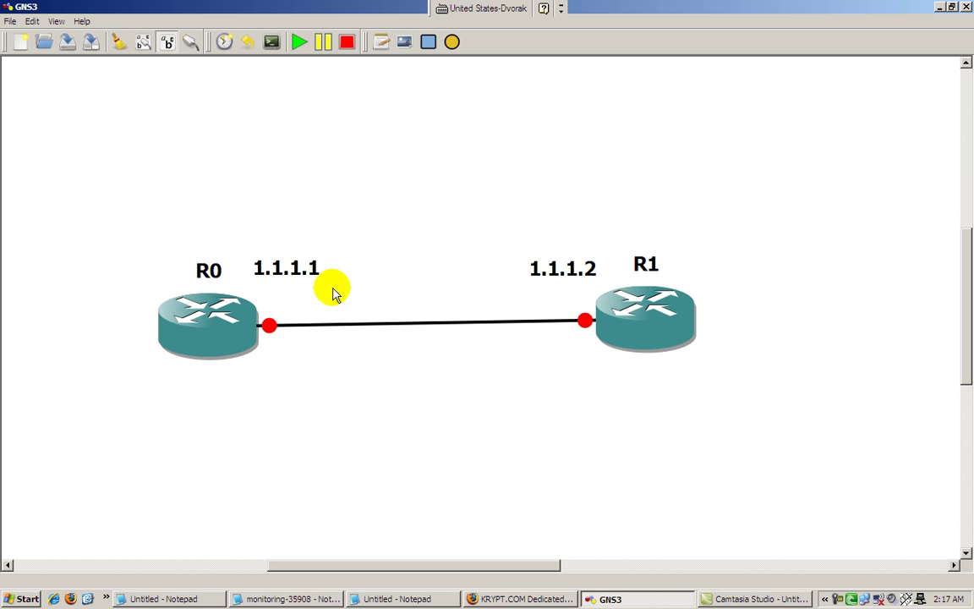
# Step: Move R0 up slightly to align it with R1 so the link runs level
pyautogui.moveTo(206, 321); pyautogui.dragTo(206, 314)
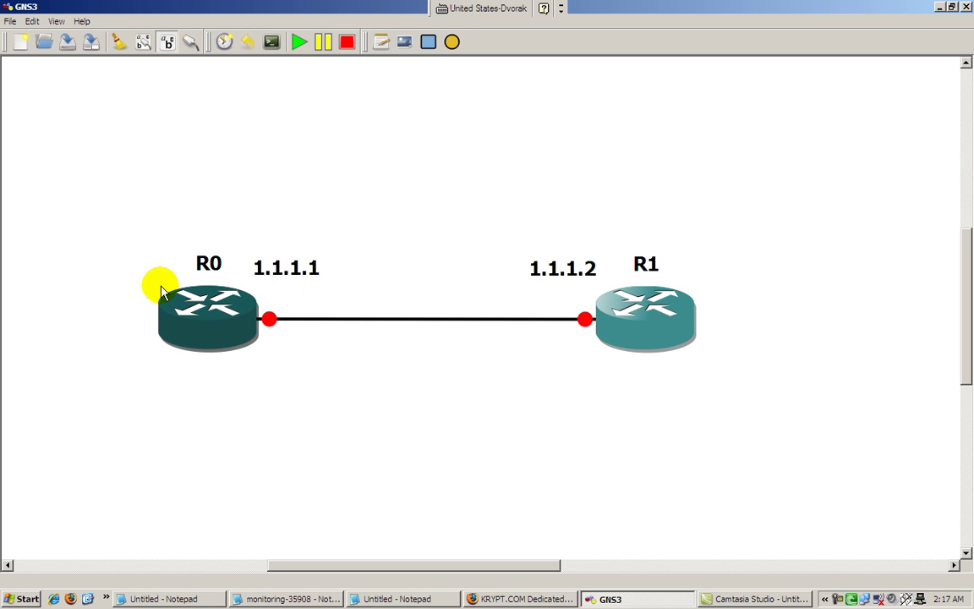
pyautogui.click(680, 322)
pyautogui.click(739, 282)
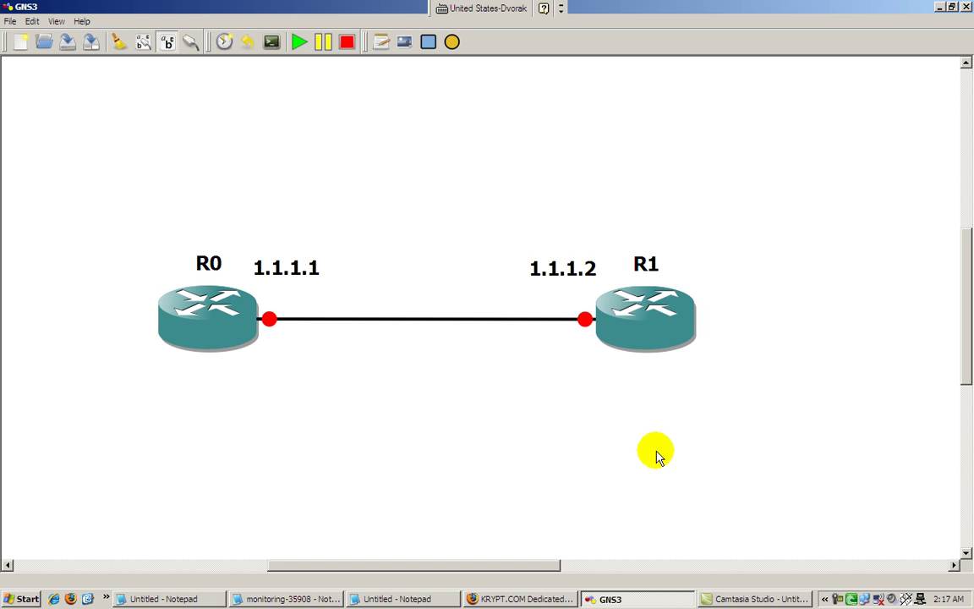
# Step: Add a text note reading 2.2.2.1 on the outer side of R0 and place it just above the router
pyautogui.moveTo(252, 338)
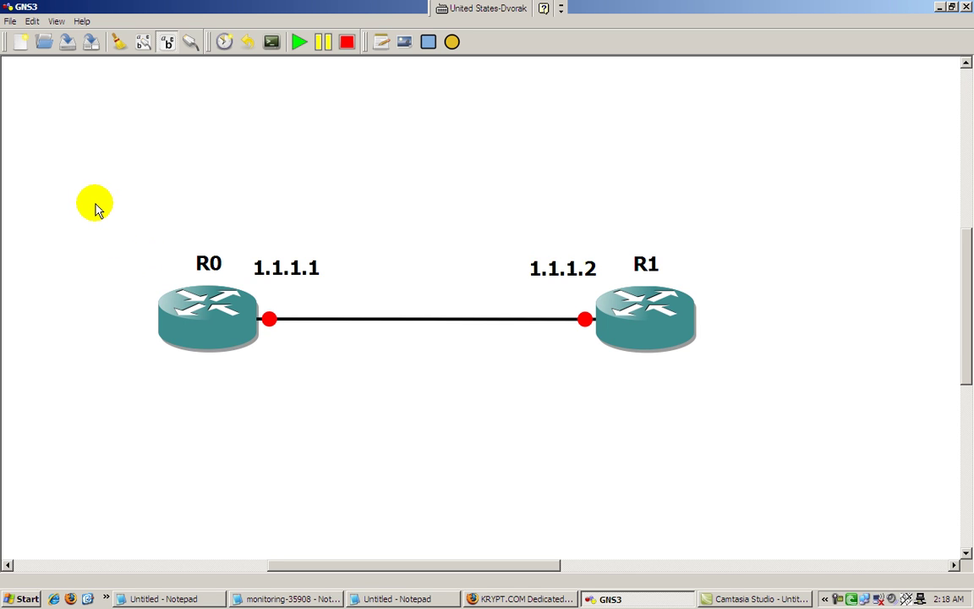
pyautogui.click(381, 41)
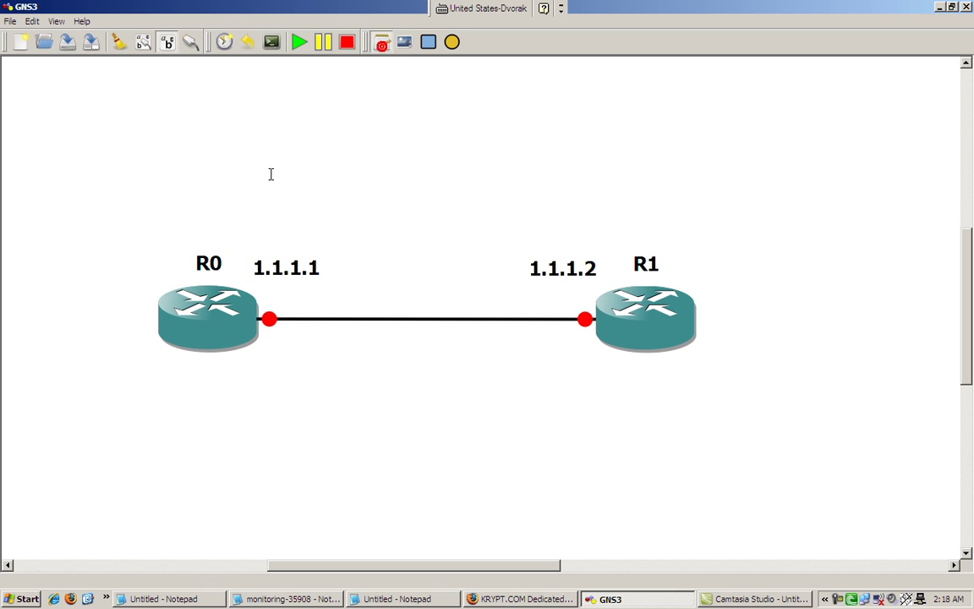
pyautogui.click(74, 224)
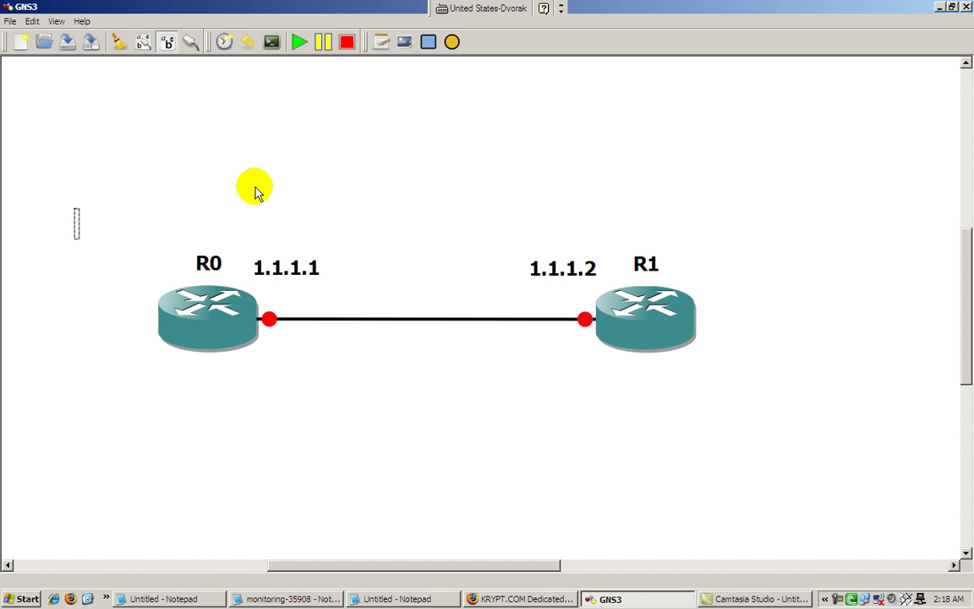
pyautogui.write('2.2.2')
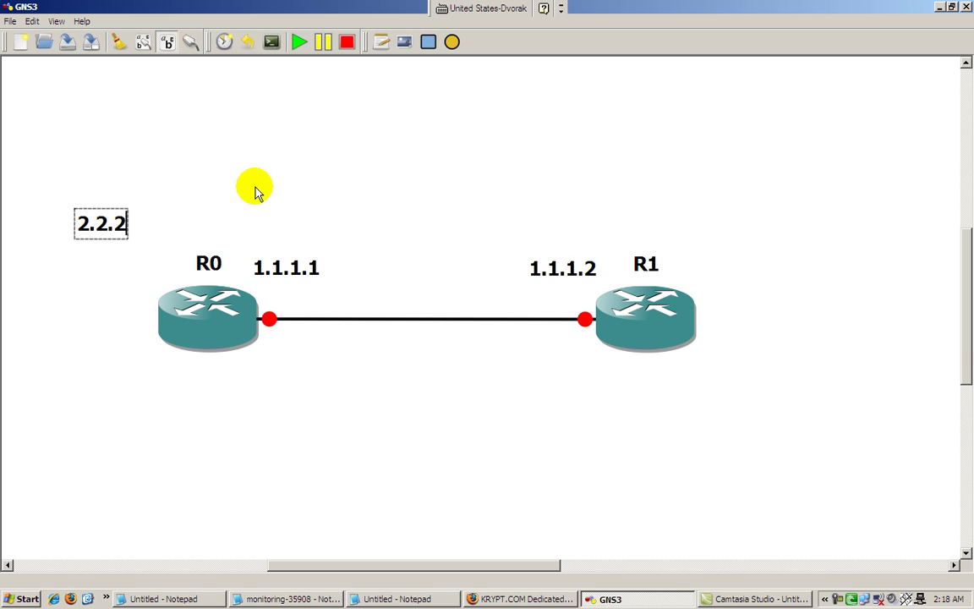
pyautogui.write('.1')
pyautogui.click(257, 191)
pyautogui.moveTo(126, 208); pyautogui.dragTo(129, 256)
# Step: Append /24 to R0's two address notes, 2.2.2.1 and 1.1.1.1
pyautogui.doubleClick(129, 255)
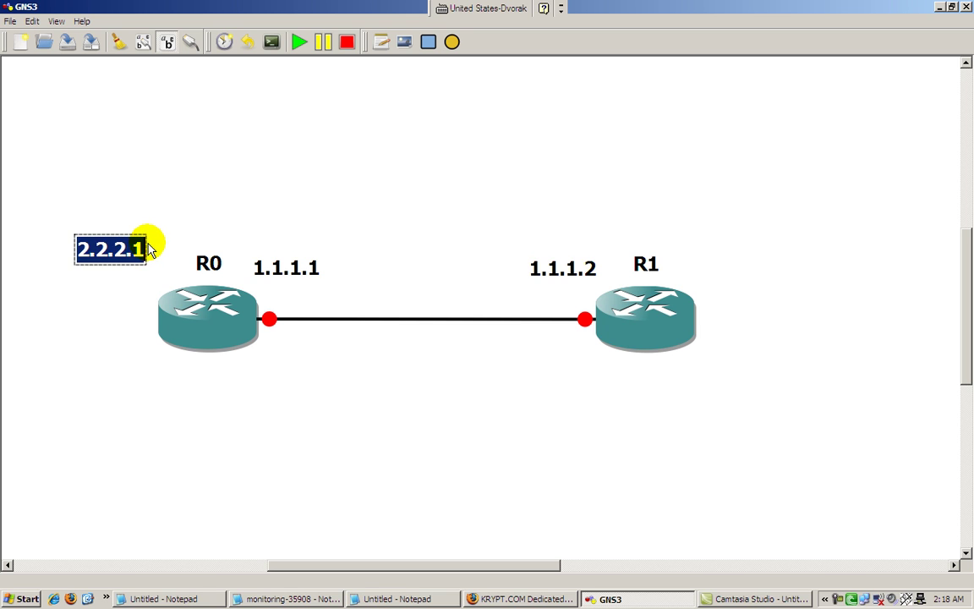
pyautogui.click(148, 247)
pyautogui.write('/24')
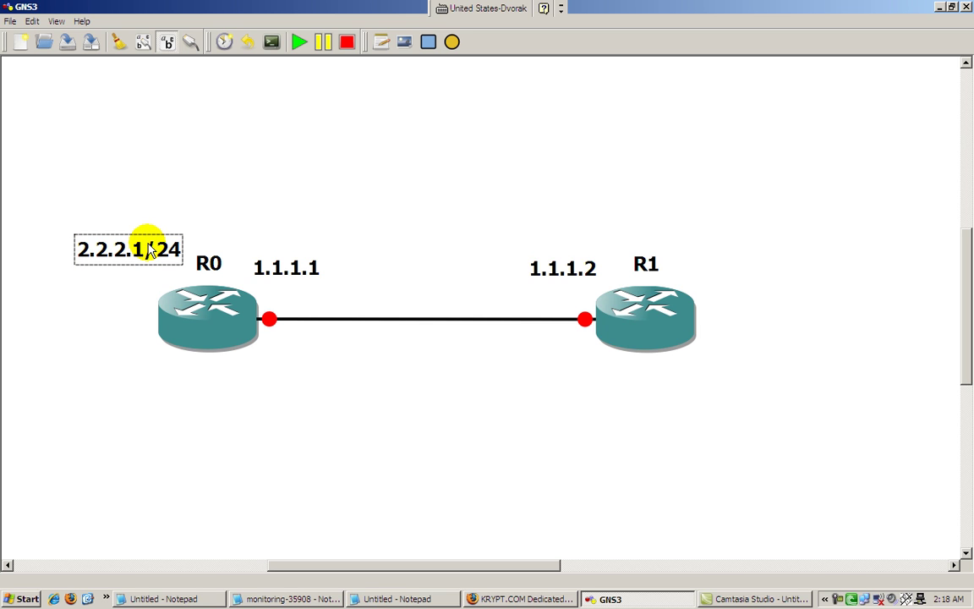
pyautogui.click(176, 213)
pyautogui.doubleClick(288, 275)
pyautogui.press('End')
pyautogui.write('/24')
pyautogui.click(550, 190)
# Step: Append /24 to the 1.1.1.2 note and shift it away from the R1 name
pyautogui.doubleClick(583, 269)
pyautogui.click(590, 270)
pyautogui.write('/24')
pyautogui.press('Return')
pyautogui.press('BackSpace')
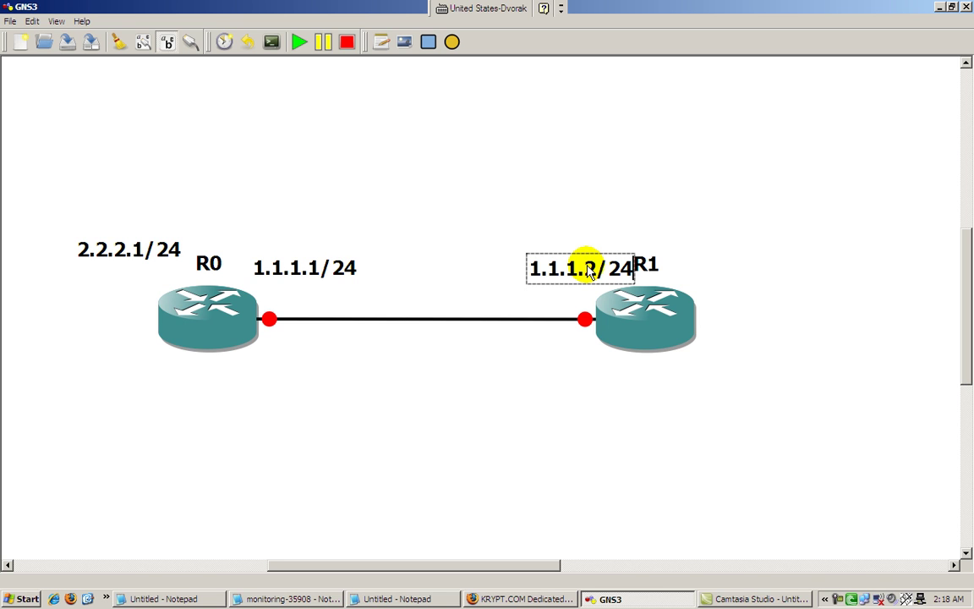
pyautogui.click(635, 211)
pyautogui.moveTo(594, 269); pyautogui.dragTo(579, 269)
pyautogui.click(772, 321)
# Step: Add a text note reading 3.3.3.3/24 on the outer side of R1 and position it close to the router
pyautogui.click(380, 41)
pyautogui.click(762, 281)
pyautogui.write('3.3.3.3/24')
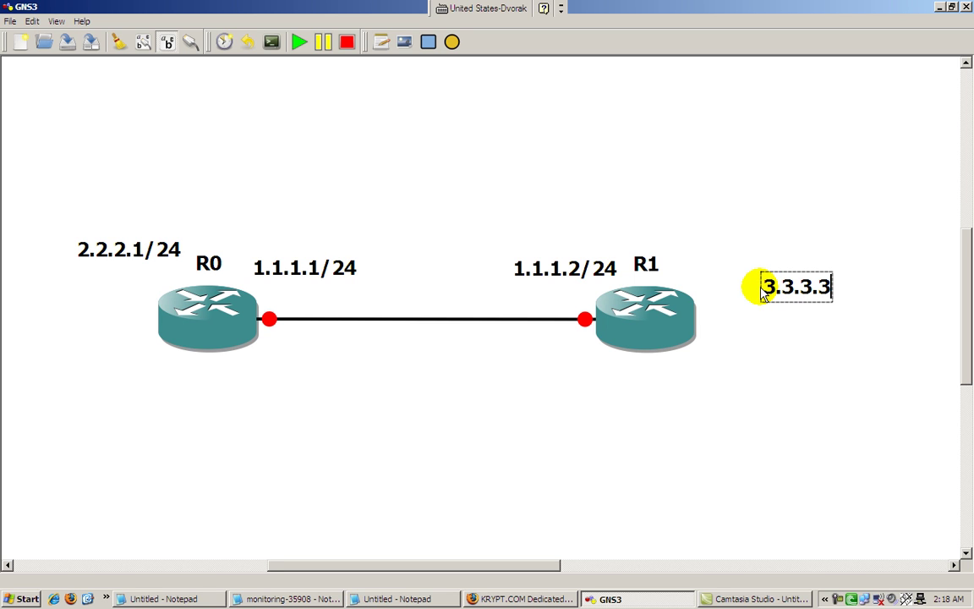
pyautogui.click(745, 254)
pyautogui.moveTo(837, 298); pyautogui.dragTo(782, 289)
pyautogui.click(756, 149)
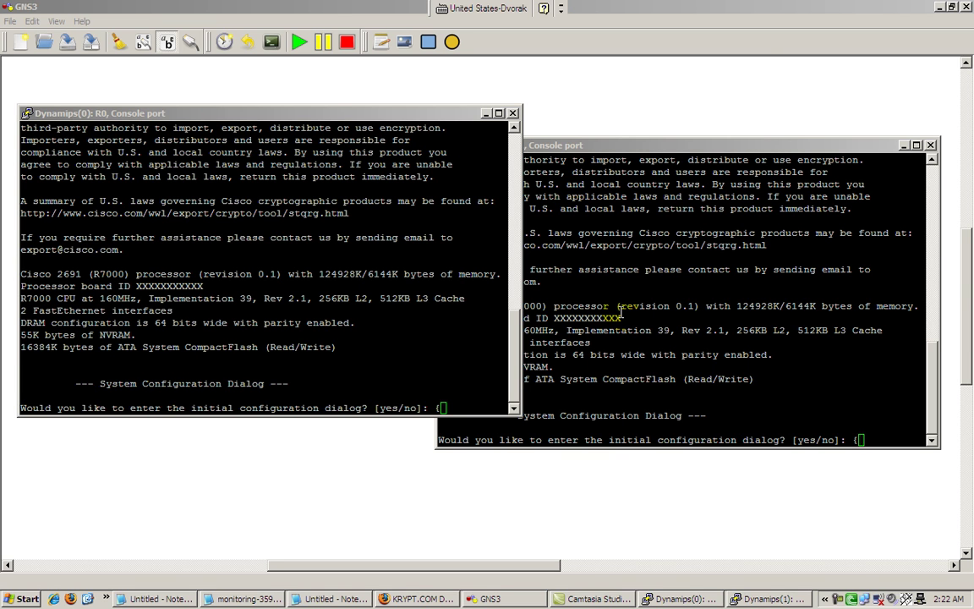
# Step: Minimize R1's console window and move R0's console window off R0 in the topology
pyautogui.click(903, 148)
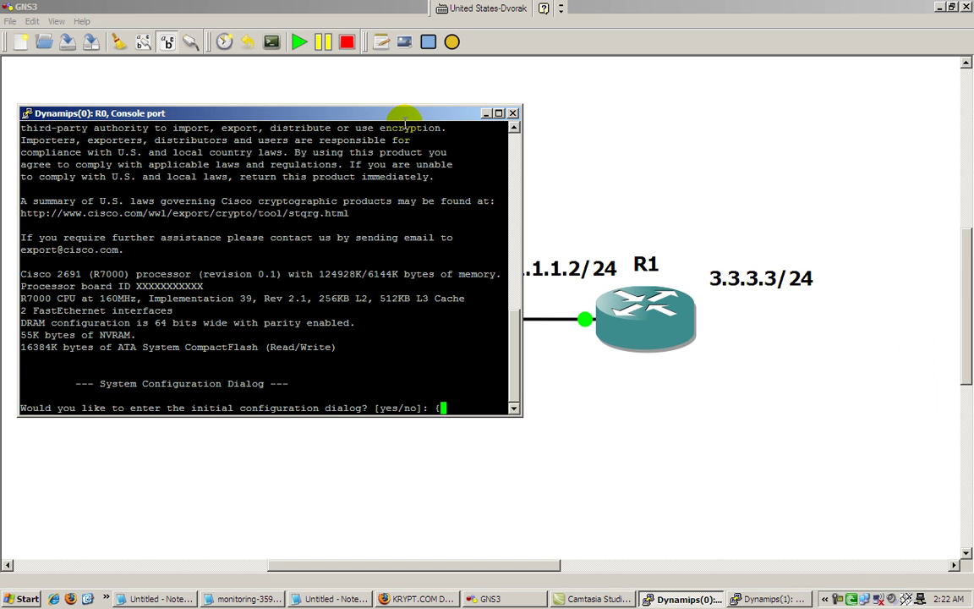
pyautogui.moveTo(351, 110); pyautogui.dragTo(703, 138)
pyautogui.click(692, 220)
# Step: Decline the initial configuration dialog on R0, then enter privileged mode and global configuration mode
pyautogui.write('no')
pyautogui.press('Return')
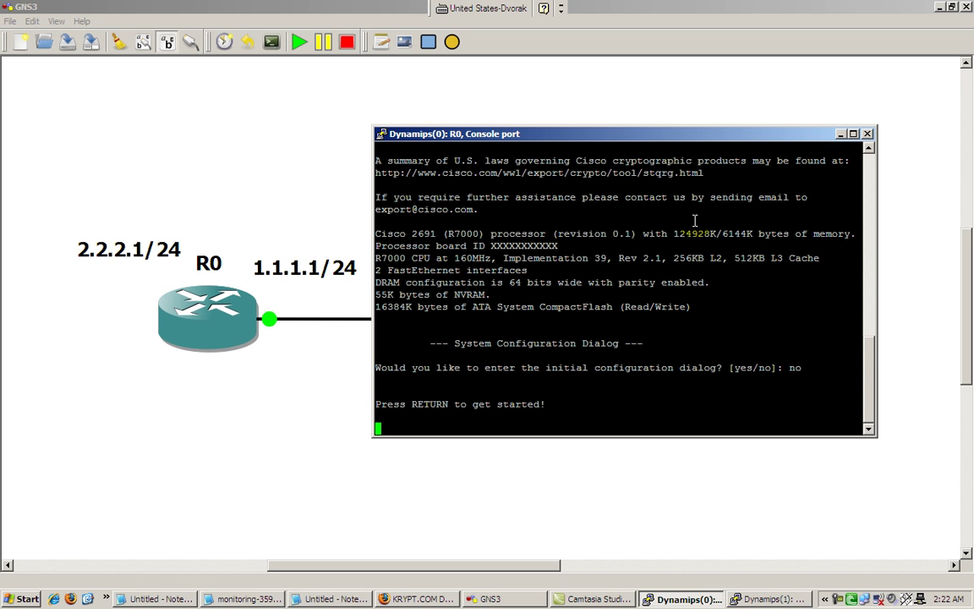
pyautogui.press('Return')
pyautogui.write('en')
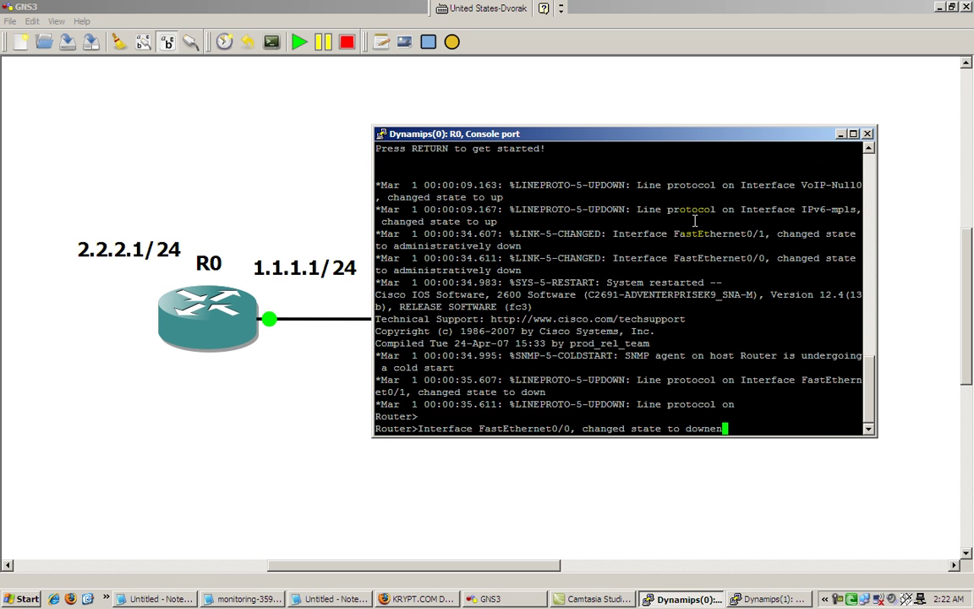
pyautogui.write('able')
pyautogui.press('Return')
pyautogui.write('conf t')
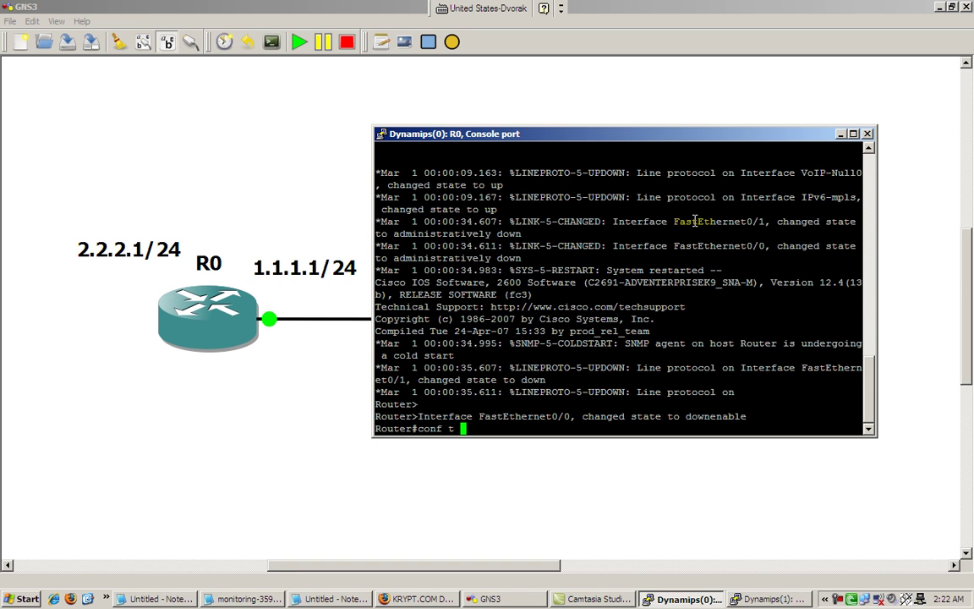
pyautogui.press('Return')
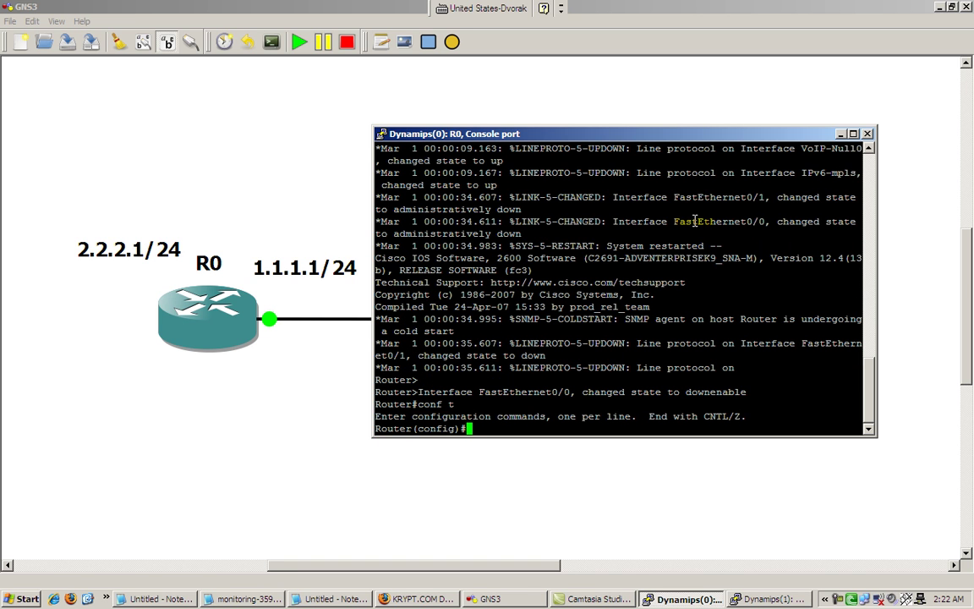
# Step: Configure R0's console line 0 with synchronous logging and no exec-timeout, then return to global configuration mode
pyautogui.write('line con 0')
pyautogui.press('Return')
pyautogui.write('logging synch')
pyautogui.press('Tab')
pyautogui.press('Return')
pyautogui.write('no exec-timeout')
pyautogui.press('Return')
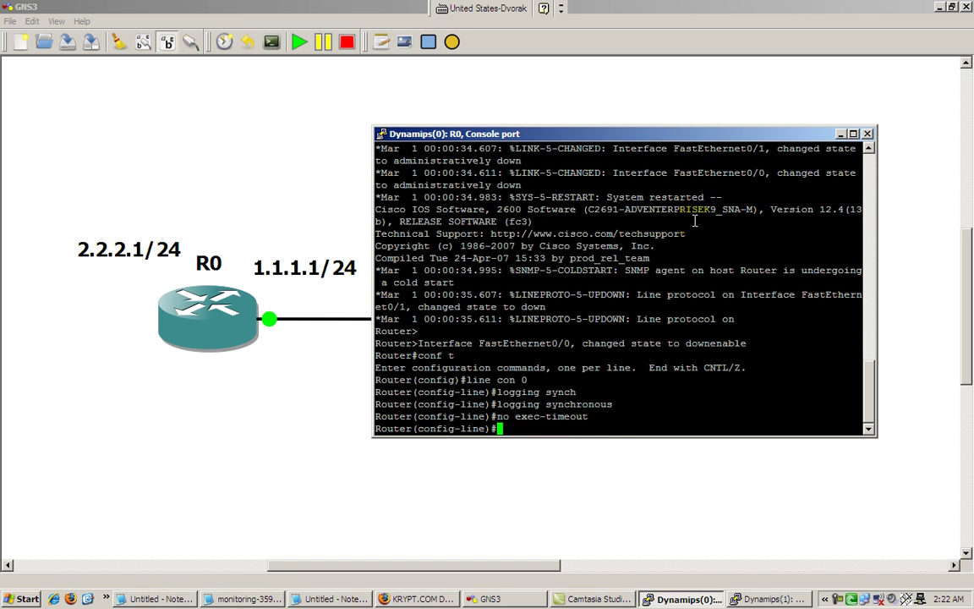
pyautogui.write('exit')
pyautogui.press('Return')
# Step: Create the exec alias s for show ip int br on R0 and disable IP domain lookup
pyautogui.write('alia')
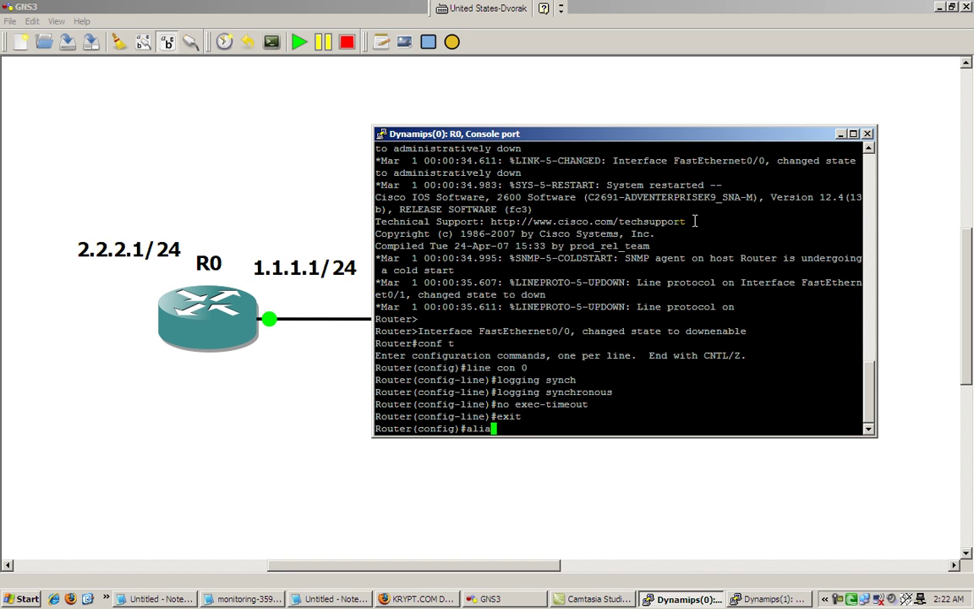
pyautogui.write('s exec s show ip int br')
pyautogui.press('Return')
pyautogui.write('no ip domain-looku')
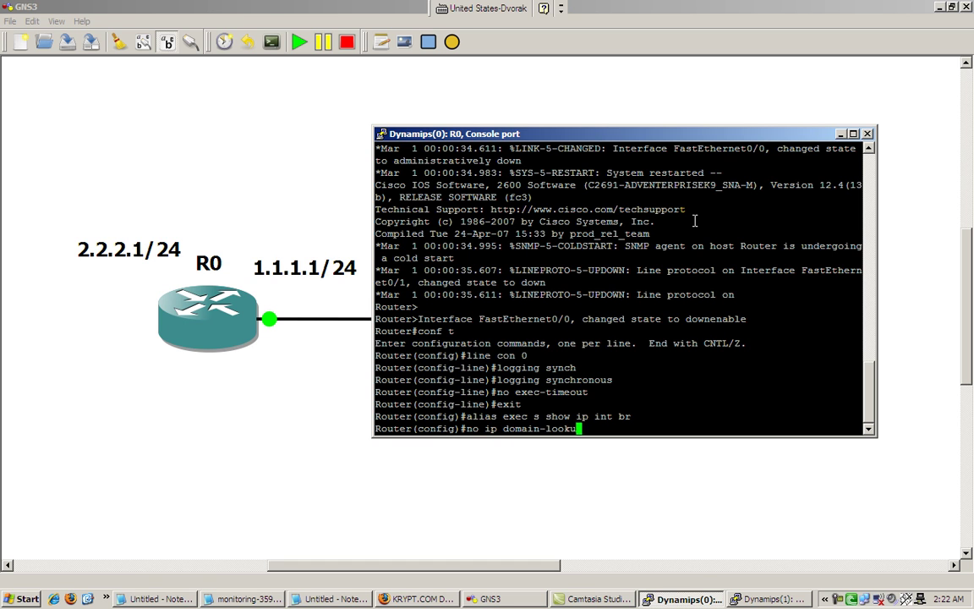
pyautogui.write('p')
pyautogui.press('Return')
# Step: Set R0's hostname to r0
pyautogui.write('hostname R')
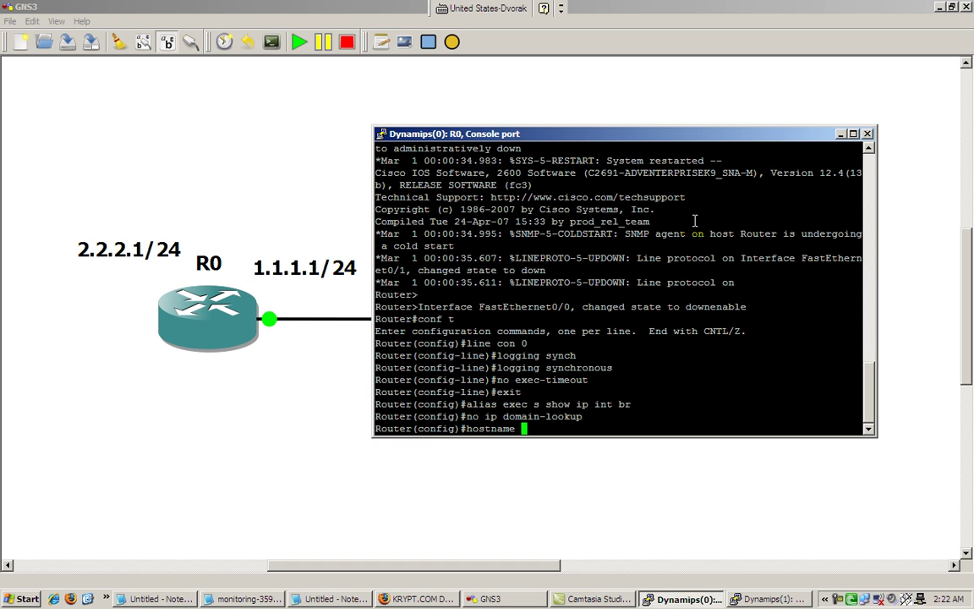
pyautogui.press('BackSpace')
pyautogui.write('r0')
pyautogui.press('Return')
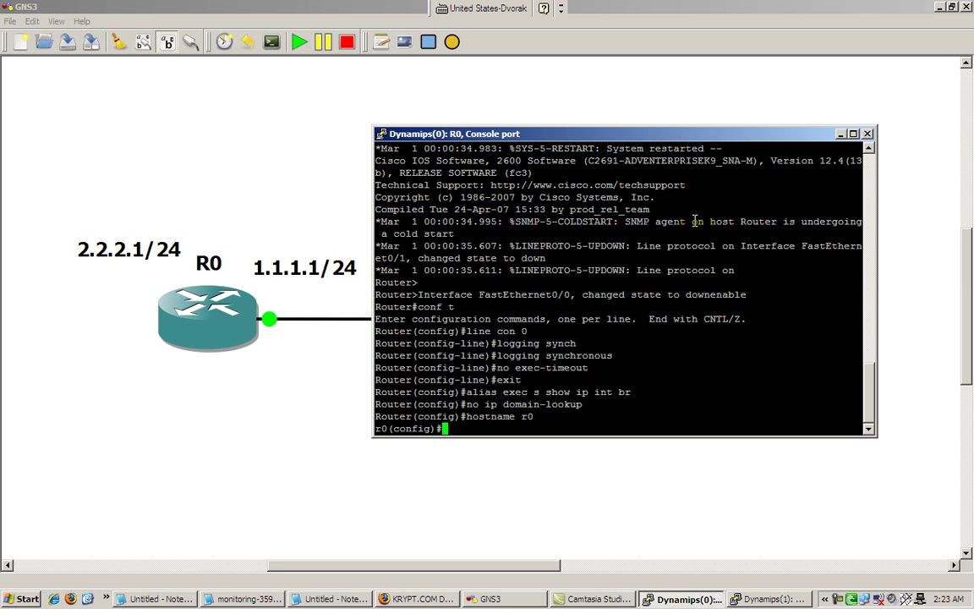
# Step: Assign 1.1.1.1 255.255.255.0 to R0's FastEthernet 0/0 interface and enable it with no shut
pyautogui.write('interface fast 0/0')
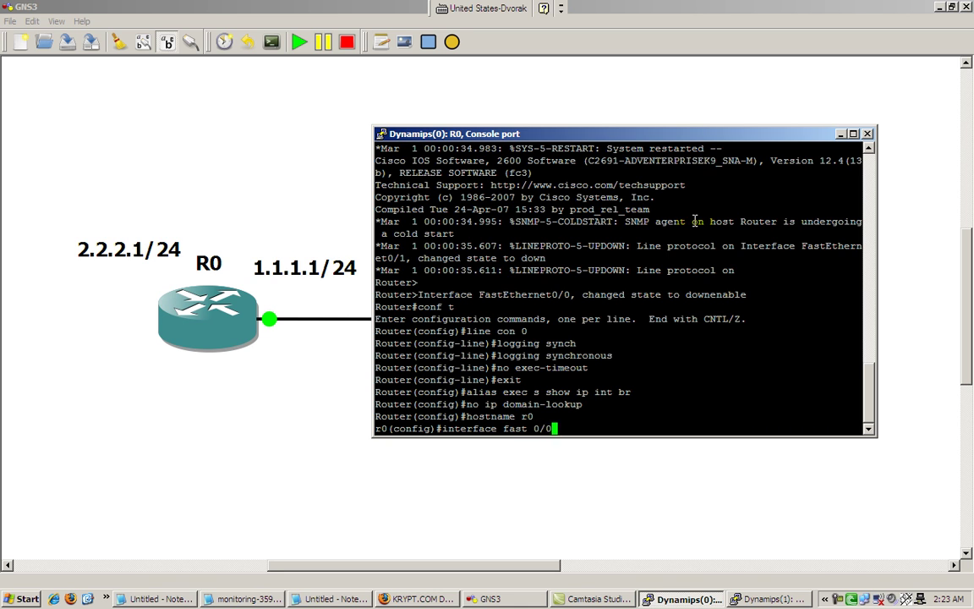
pyautogui.press('Return')
pyautogui.write('ip adr')
pyautogui.press('BackSpace')
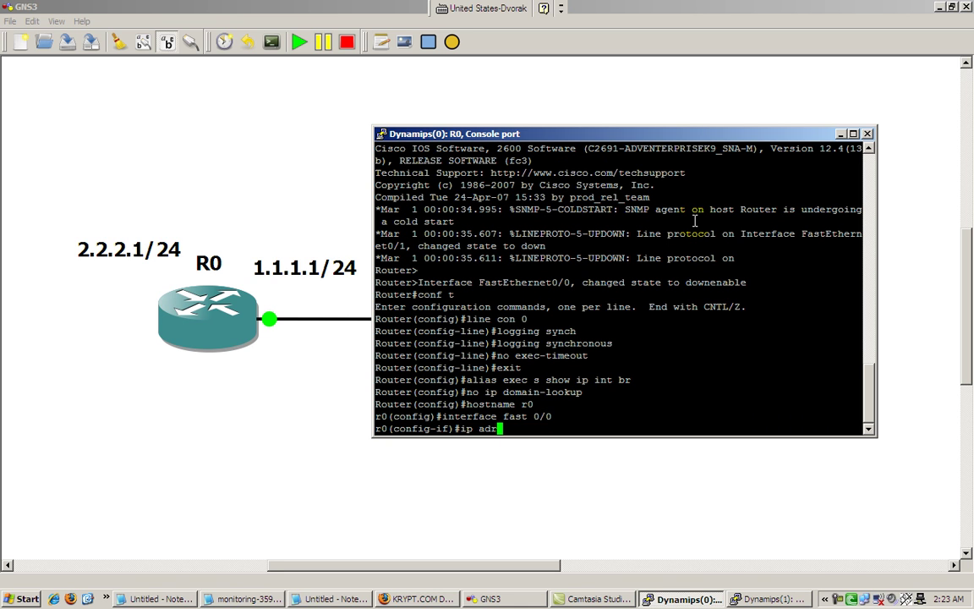
pyautogui.write('dress 1.1.1.1 255.255.255.0')
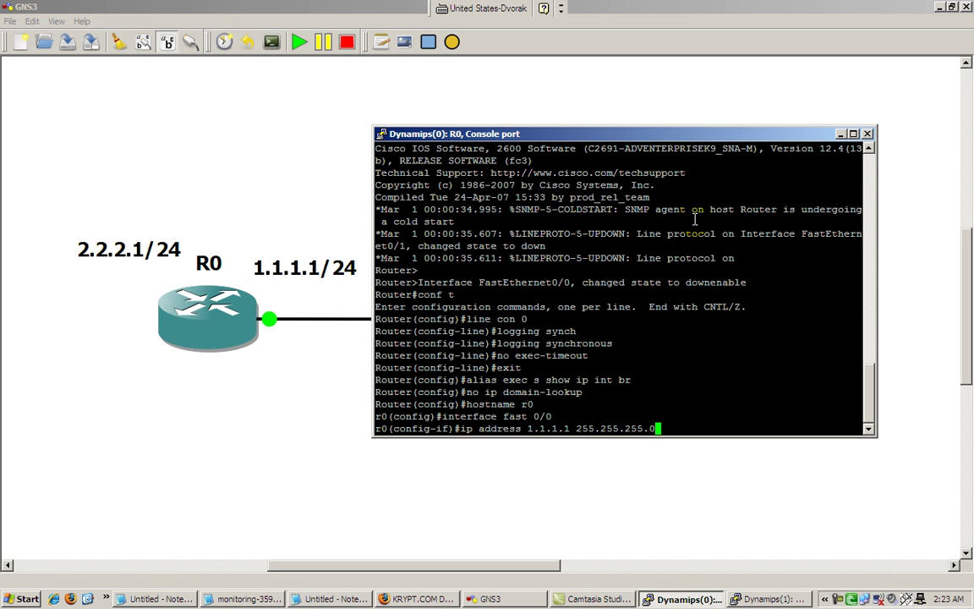
pyautogui.press('Return')
pyautogui.write('no shut')
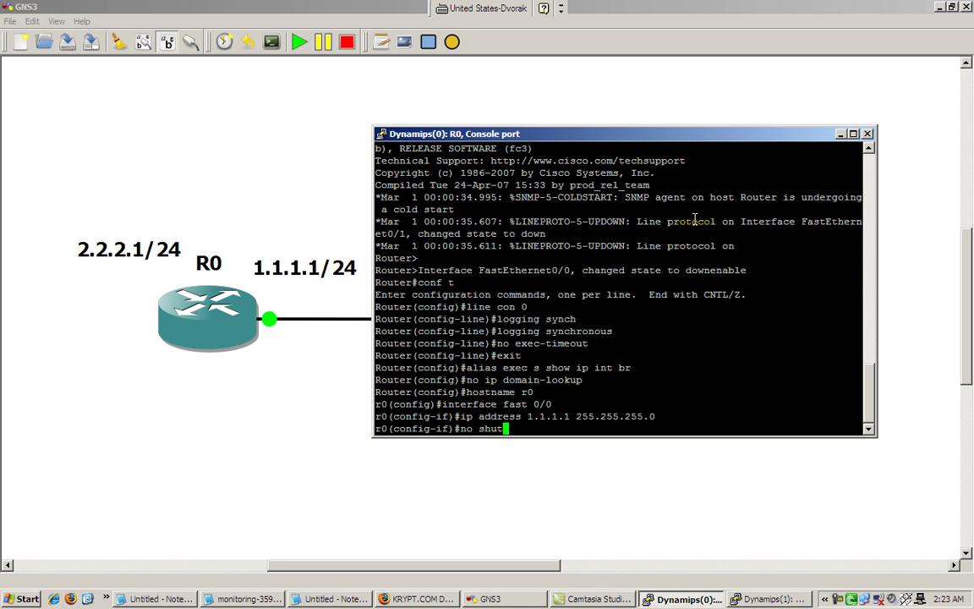
pyautogui.press('Return')
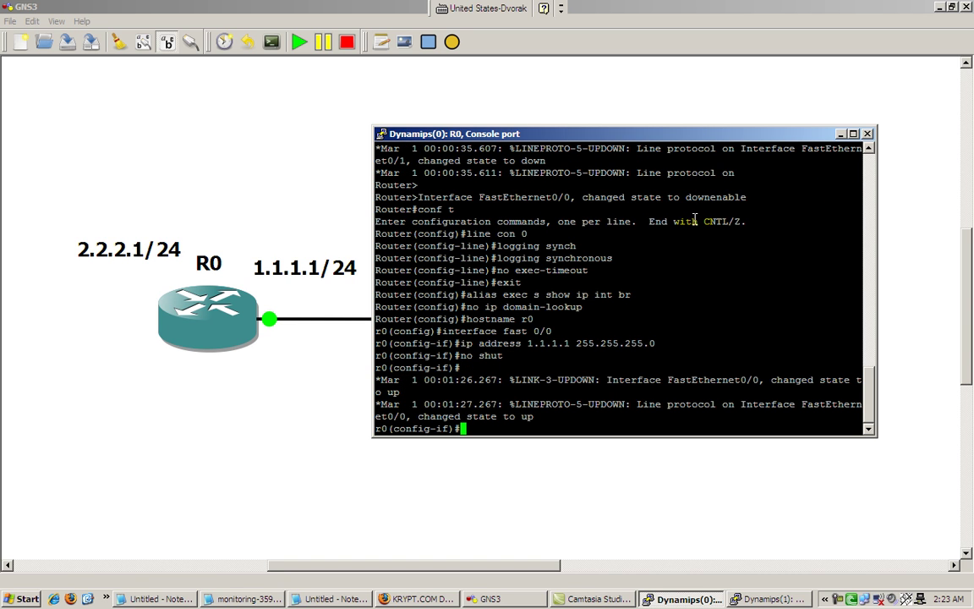
# Step: Create loopback 0 on R0 with address 2.2.2.1 255.255.255.0 and leave configuration mode
pyautogui.write('int loopback 0')
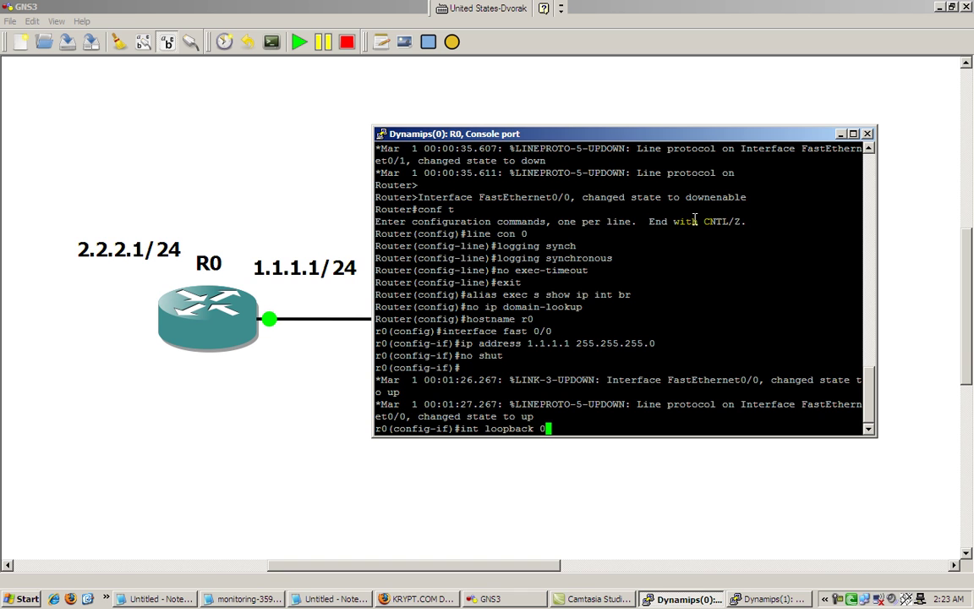
pyautogui.press('Return')
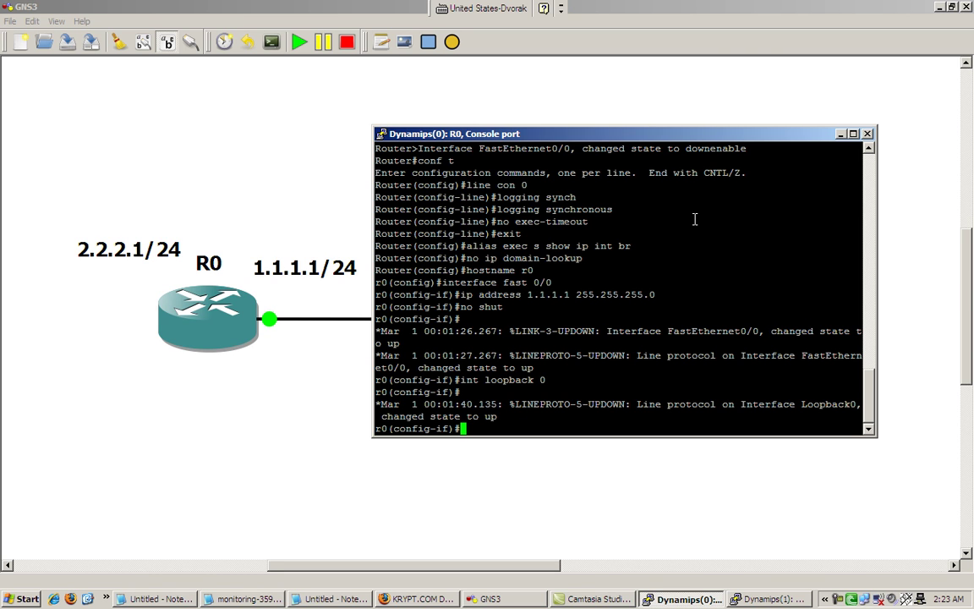
pyautogui.write('ip address 2.2.2.')
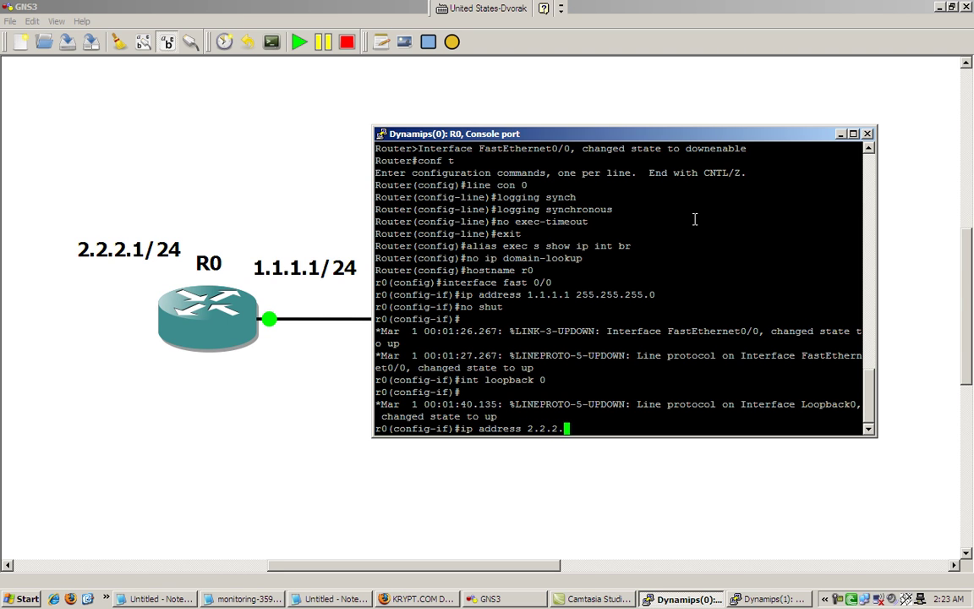
pyautogui.write('1 255.255.255.0')
pyautogui.press('Return')
pyautogui.write('end')
pyautogui.press('Return')
# Step: Display R0's running configuration and review its interface, alias and console line settings
pyautogui.write('show run')
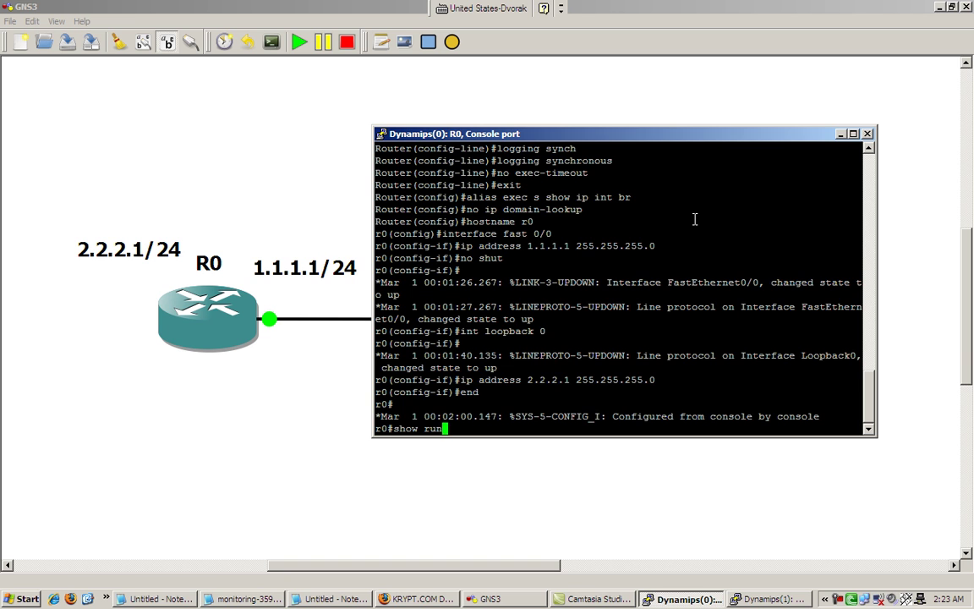
pyautogui.press('Return')
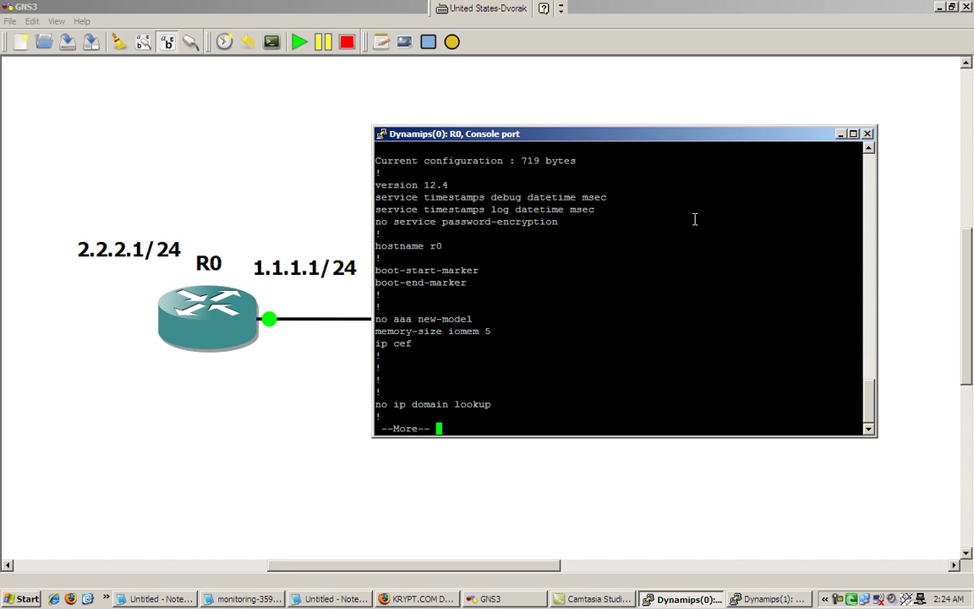
pyautogui.press('space')
pyautogui.press('space')
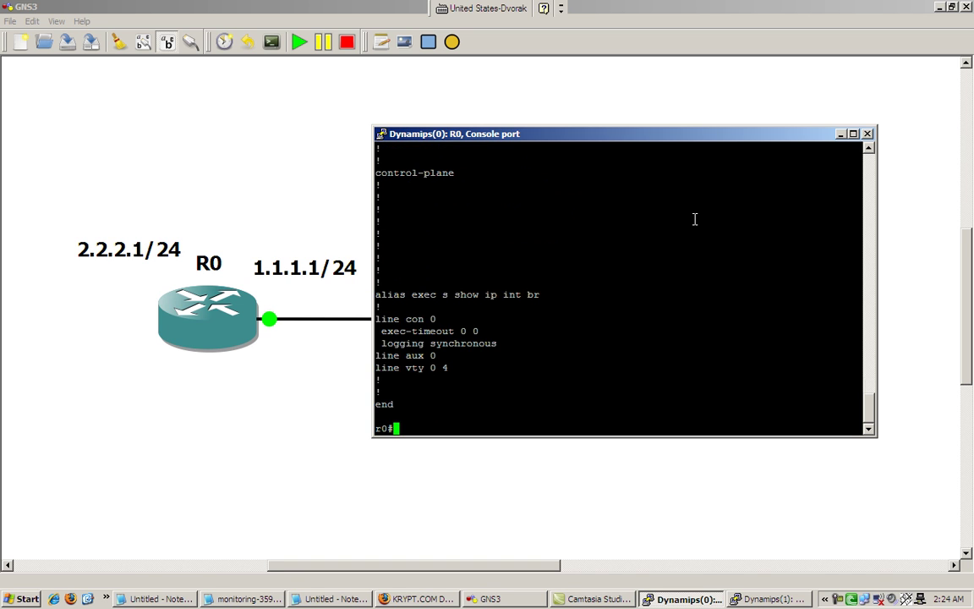
pyautogui.scroll(8, 694, 219)
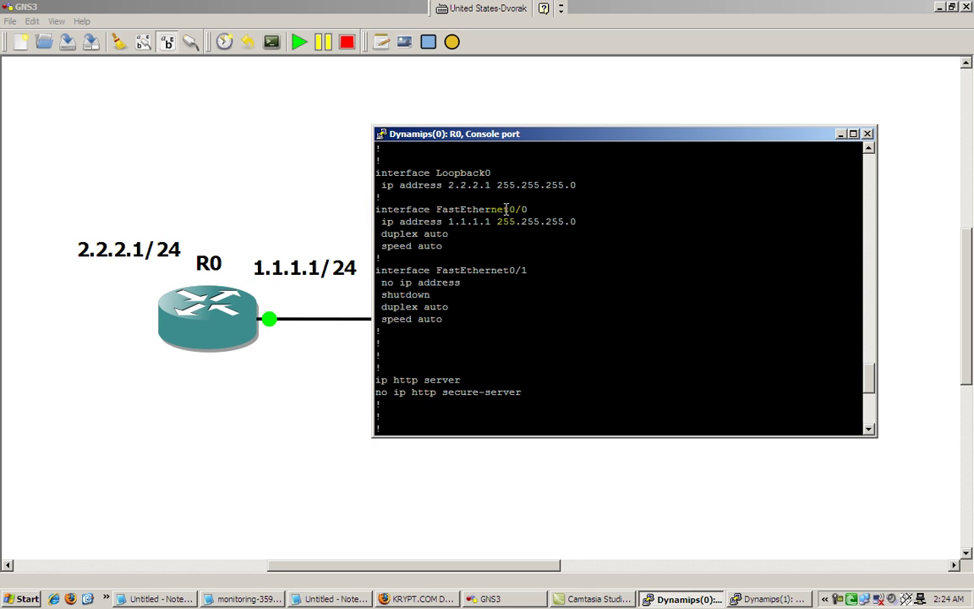
pyautogui.scroll(-8, 511, 209)
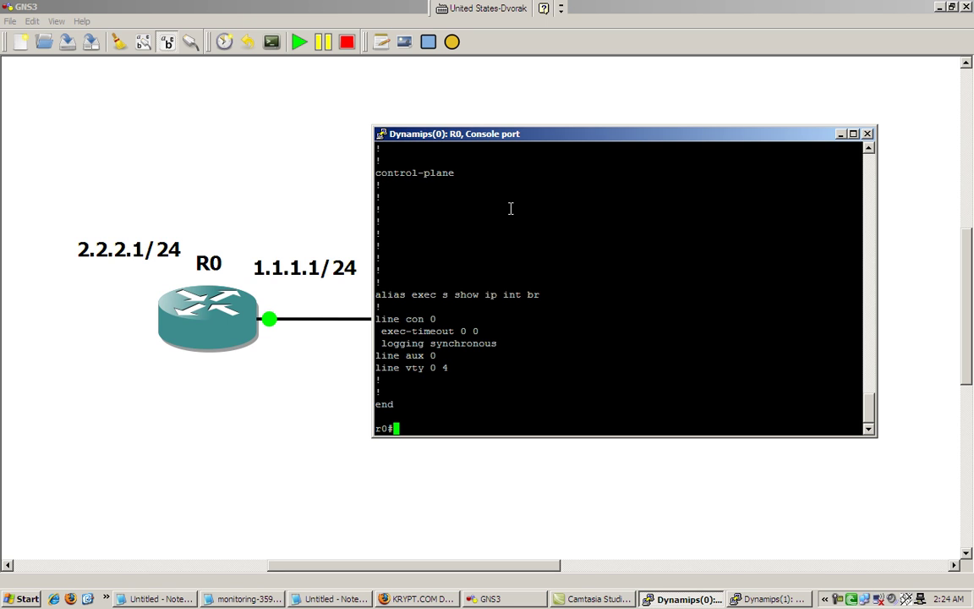
# Step: List R0's interface status with the alias s and ping its loopback address 2.2.2.1
pyautogui.write('show')
pyautogui.press('BackSpace')
pyautogui.press('BackSpace')
pyautogui.press('BackSpace')
pyautogui.press('BackSpace')
pyautogui.press('BackSpace')
pyautogui.write('s')
pyautogui.press('Return')
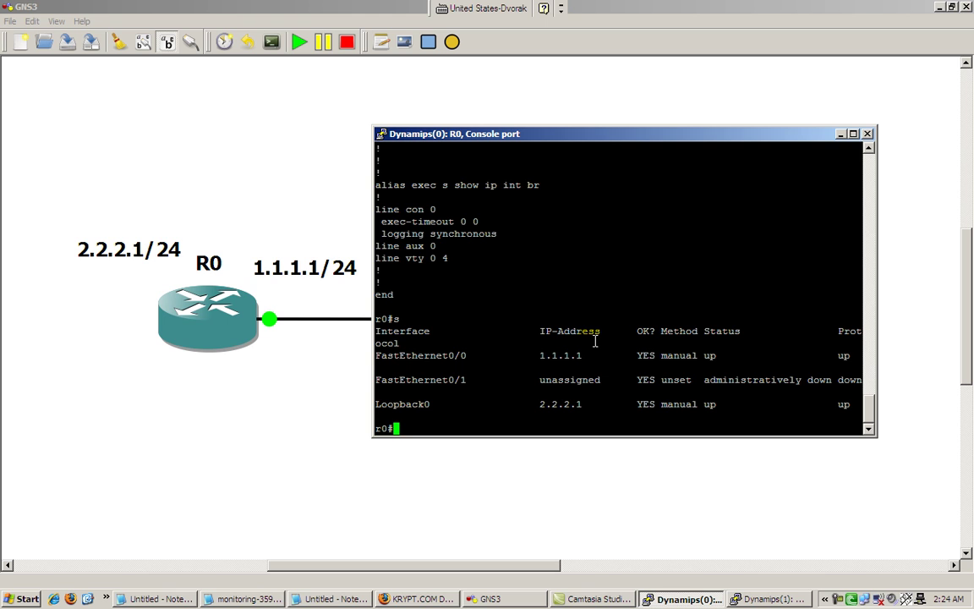
pyautogui.write('ping 2.2.2.1')
pyautogui.press('Return')
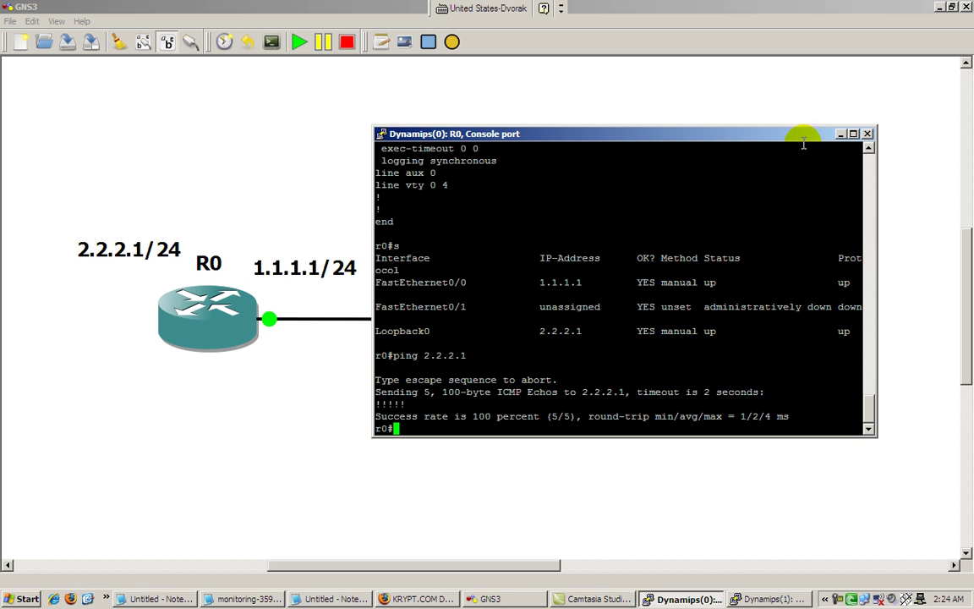
# Step: Minimize R0's console, bring up R1's console window and move it off R1 in the topology
pyautogui.click(841, 134)
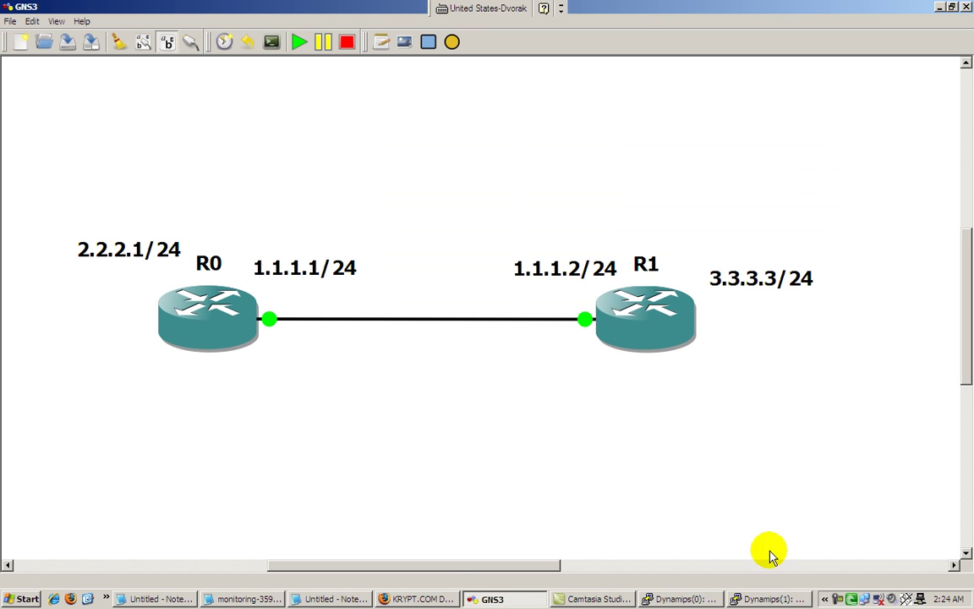
pyautogui.click(767, 597)
pyautogui.moveTo(611, 149); pyautogui.dragTo(193, 107)
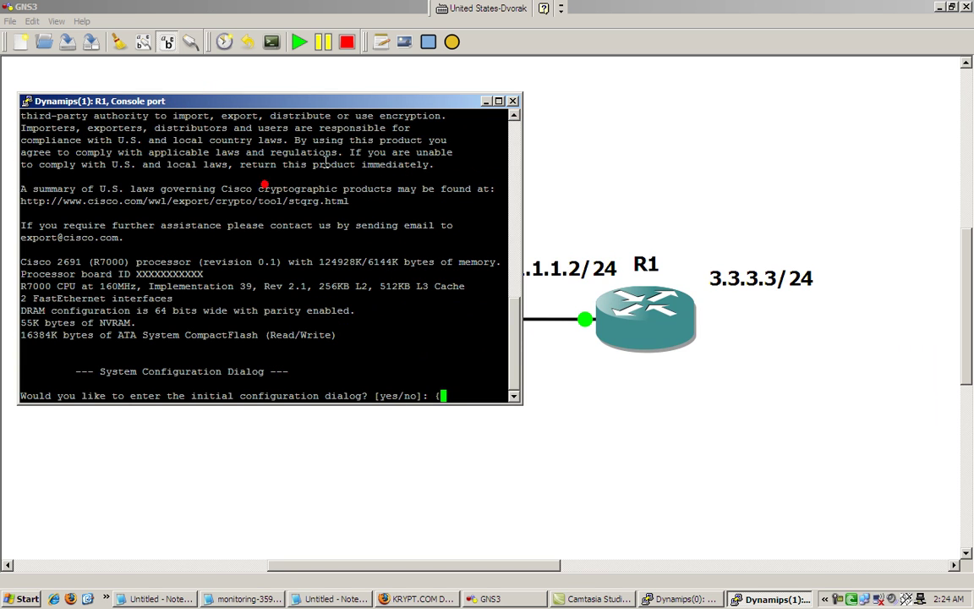
# Step: Decline the initial configuration dialog on R1, then enter privileged mode and global configuration mode
pyautogui.write('no')
pyautogui.press('Return')
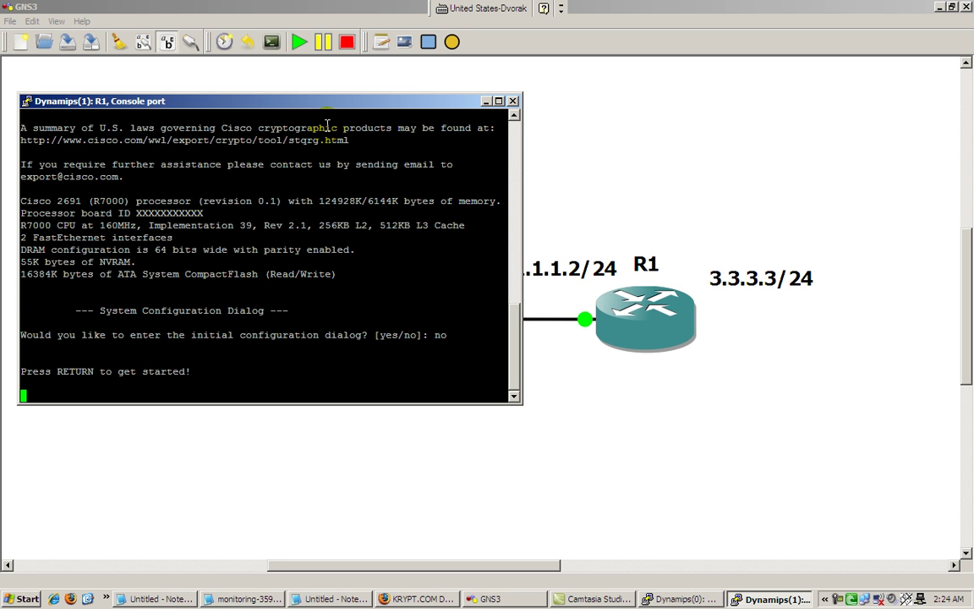
pyautogui.press('Return')
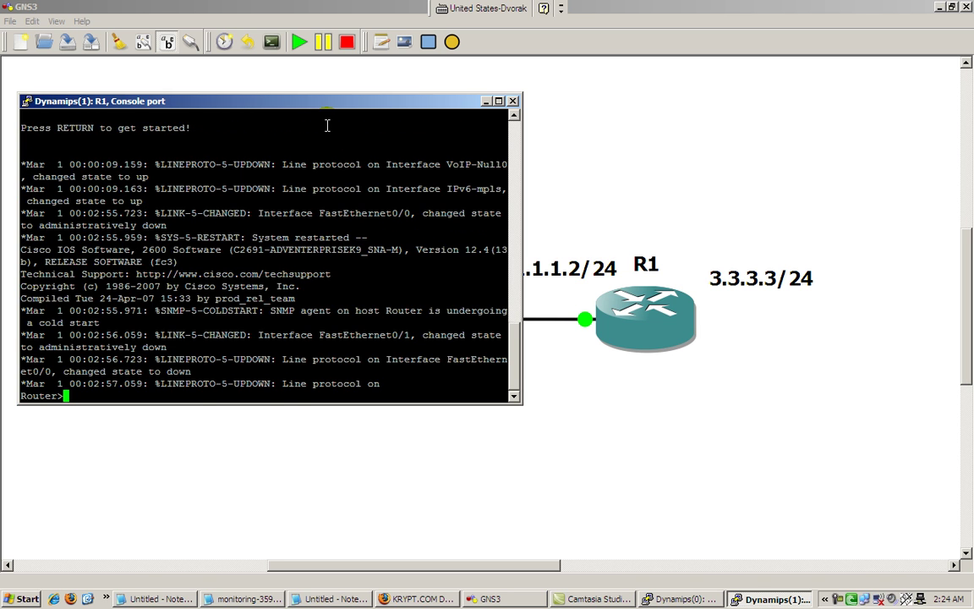
pyautogui.press('Return')
pyautogui.write('enable')
pyautogui.press('Return')
pyautogui.write('conf t')
pyautogui.press('Return')
# Step: Set R1's hostname to r1 and disable IP domain lookup
pyautogui.write('hostname r1')
pyautogui.press('Return')
pyautogui.write('no ip domain-lookup')
pyautogui.press('Return')
# Step: Configure R1's console line 0 with synchronous logging and no exec-timeout, then return to global configuration mode
pyautogui.write('line con 0')
pyautogui.press('Return')
pyautogui.write('logg')
pyautogui.press('Tab')
pyautogui.write('synch')
pyautogui.press('Tab')
pyautogui.press('Return')
pyautogui.write('no exec-timeou')
pyautogui.press('Return')
pyautogui.write('en')
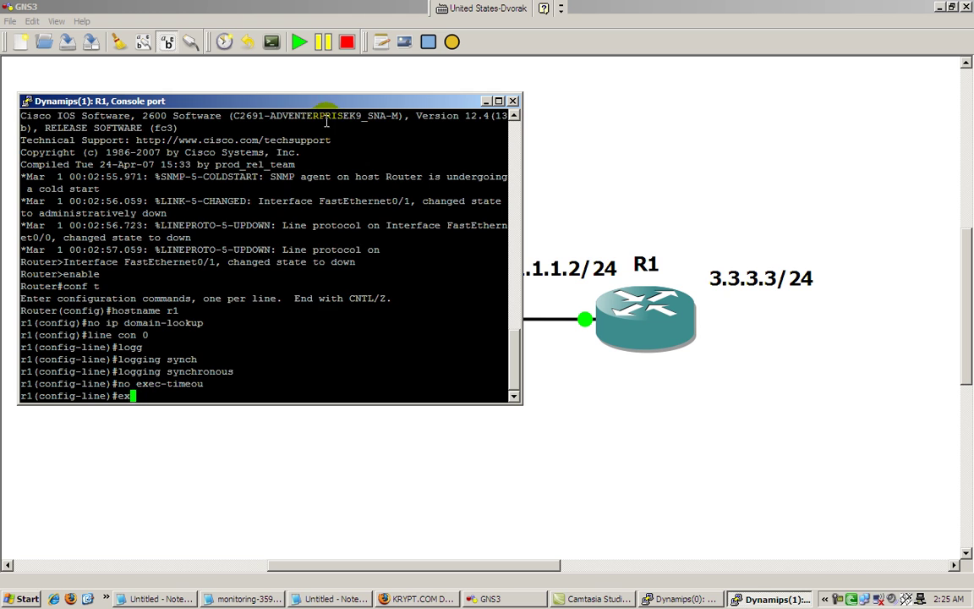
pyautogui.write('it')
pyautogui.press('Return')
# Step: Create the exec alias s for show ip int br on R1
pyautogui.write('alias ex')
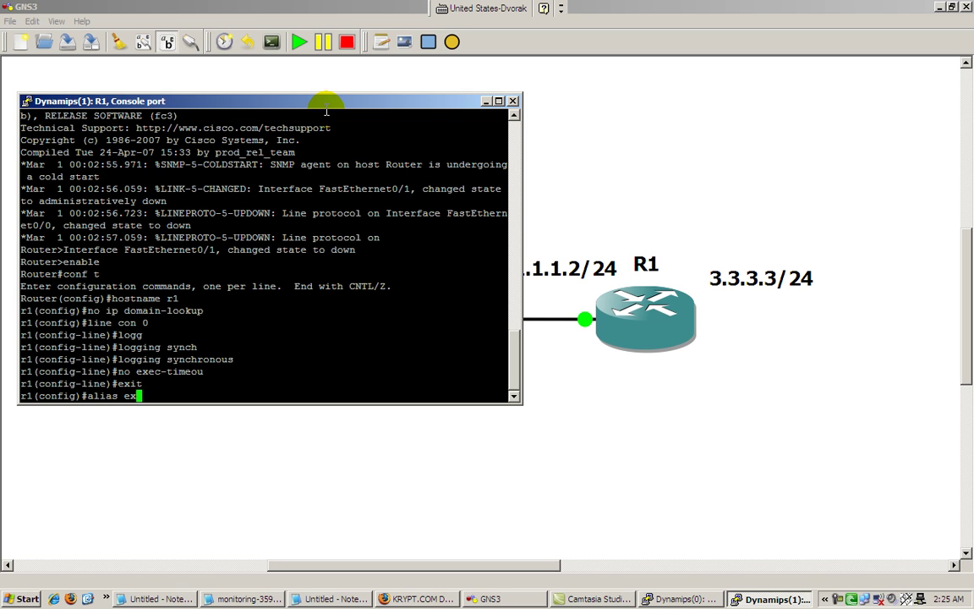
pyautogui.write('ec s show ip int br')
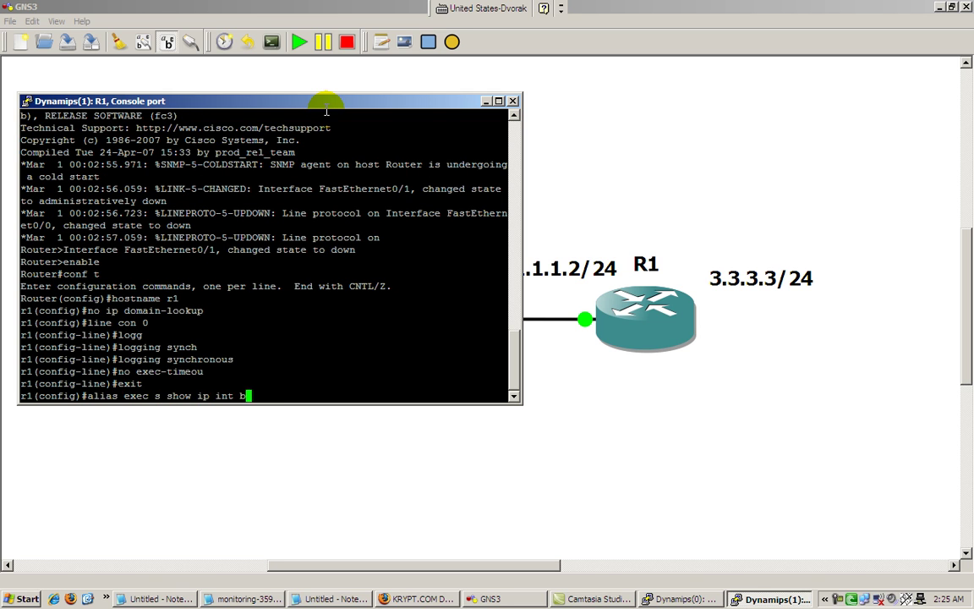
pyautogui.press('Return')
# Step: Assign 1.1.1.2 with mask 255.255.255.0 to R1's FastEthernet 0/0 interface and enable the interface
pyautogui.write('int fa')
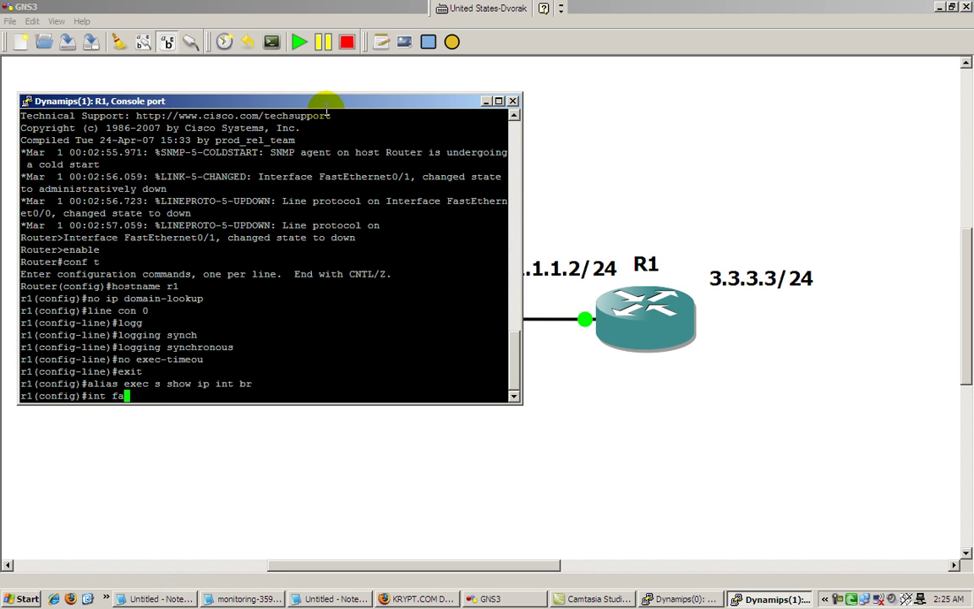
pyautogui.write('st 0/0')
pyautogui.press('Return')
pyautogui.write('ip address ')
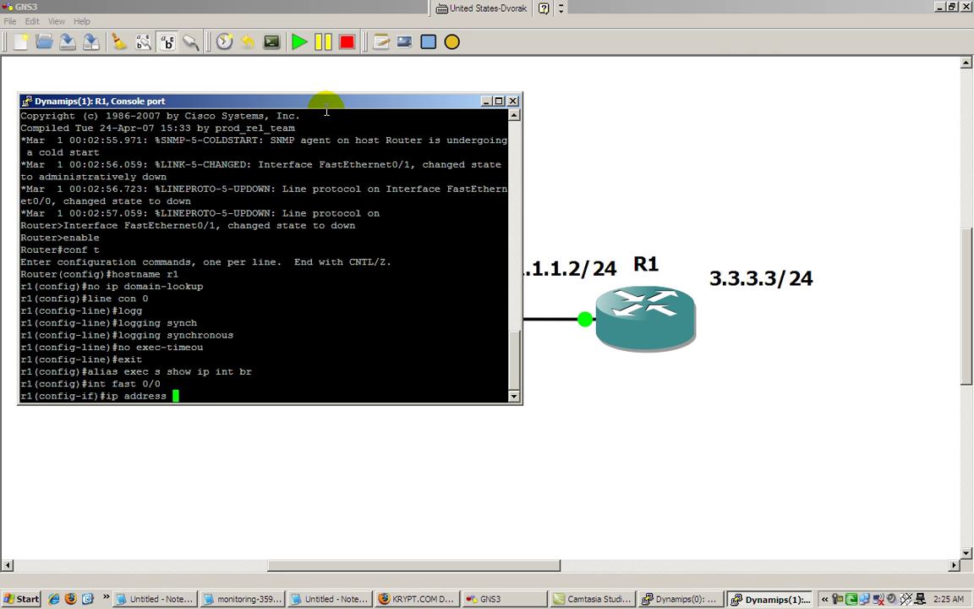
pyautogui.write('1.1.1.2 255.255.255.0')
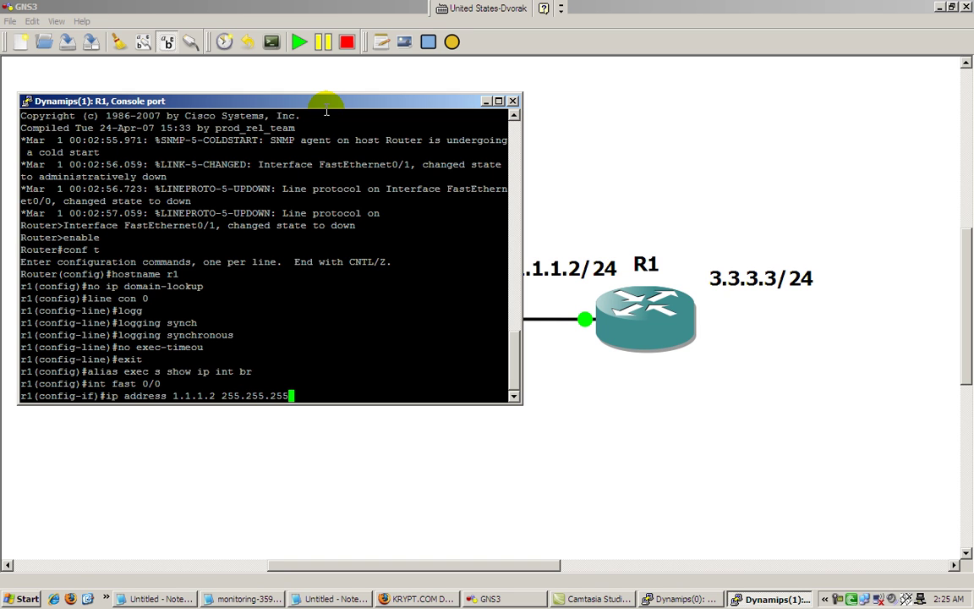
pyautogui.press('Return')
pyautogui.write('no shut')
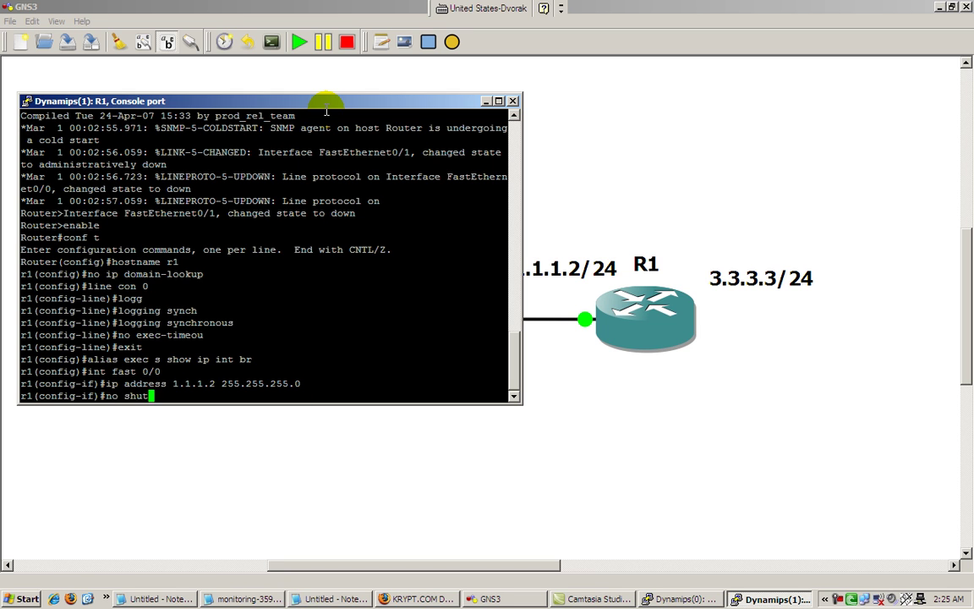
pyautogui.press('Return')
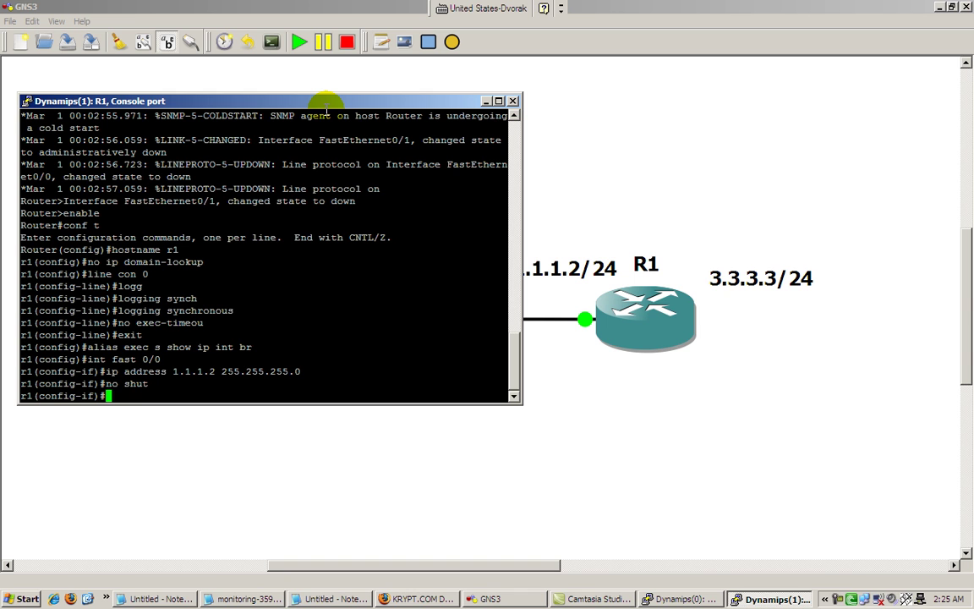
# Step: Create interface loopback 0 on R1 with IP address 3.3.3.3 and mask 255.255.255.0
pyautogui.write('int loopback')
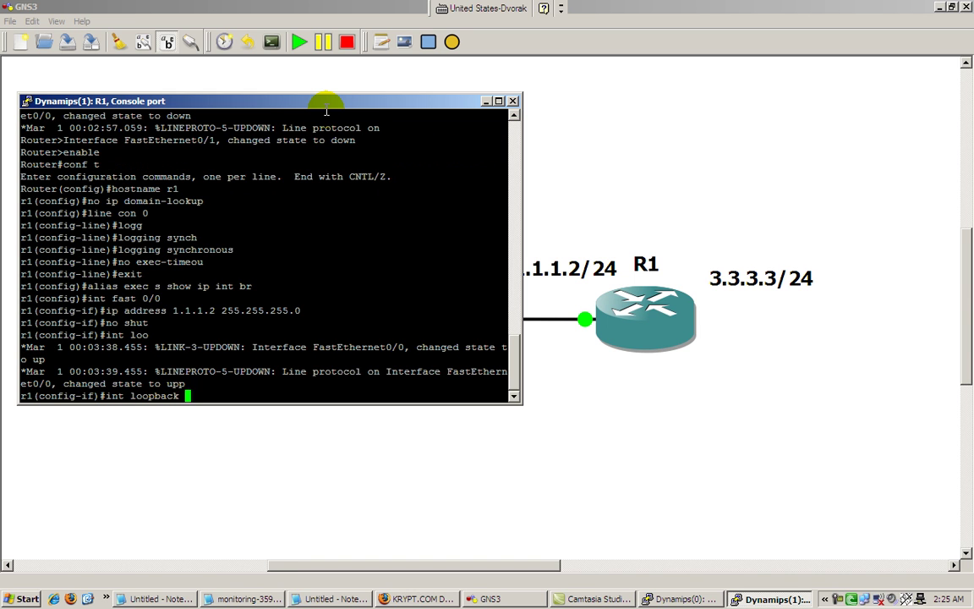
pyautogui.write(' 0')
pyautogui.press('Return')
pyautogui.write('ip ')
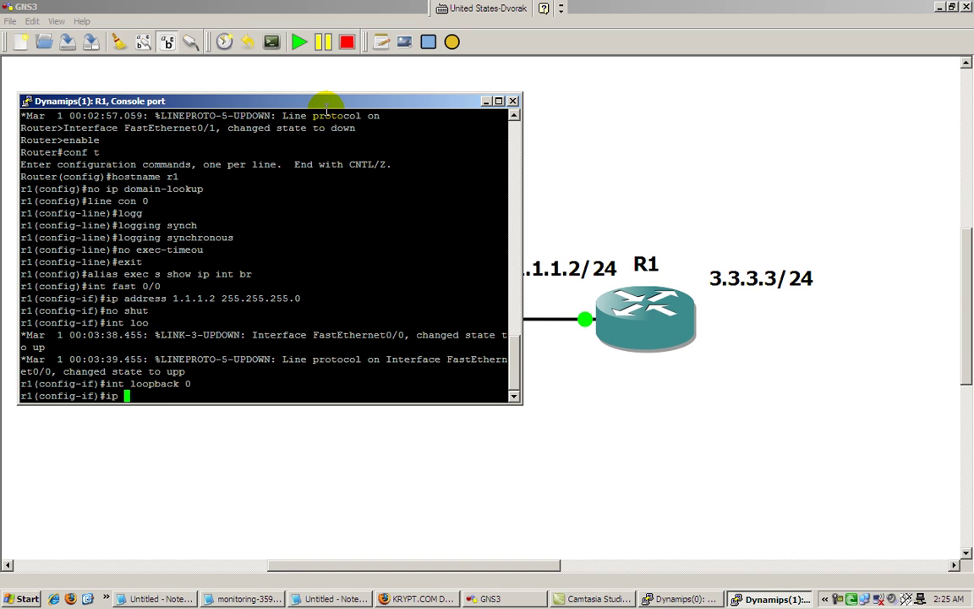
pyautogui.write('address 3.3')
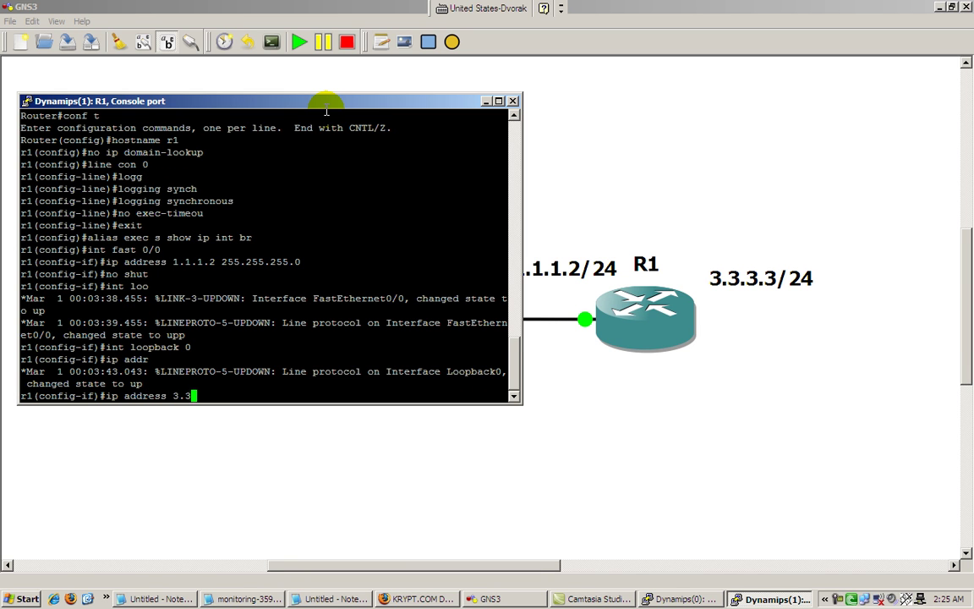
pyautogui.write('.3.3 255.255.255.0')
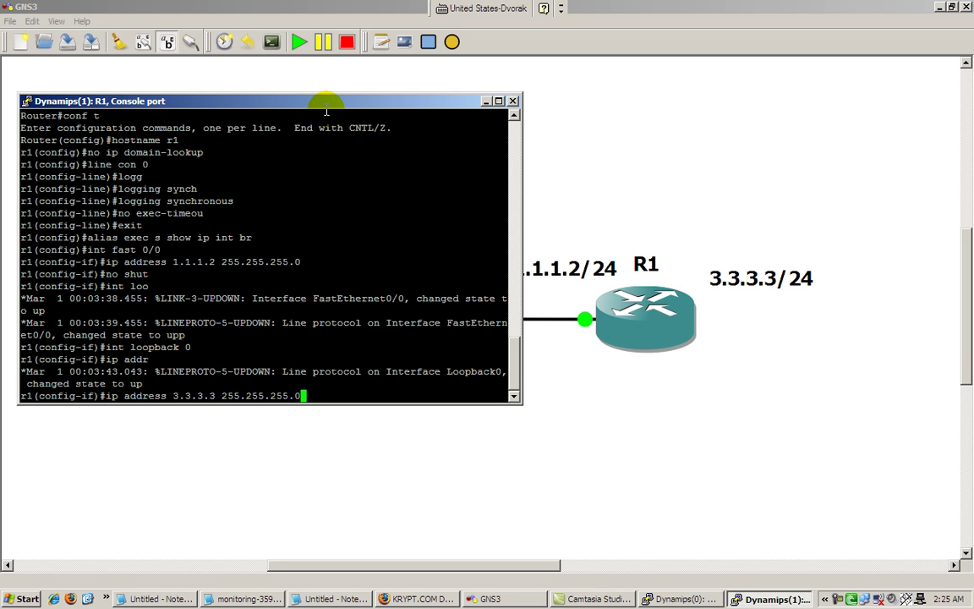
pyautogui.press('Return')
# Step: Leave configuration mode on R1 and list its interface summary with the s alias
pyautogui.write('end')
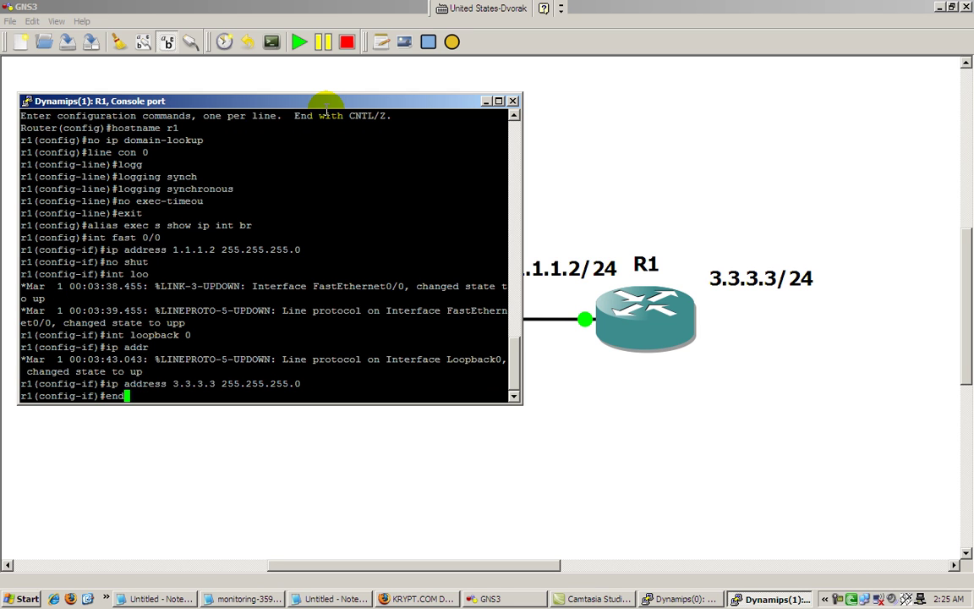
pyautogui.press('Return')
pyautogui.write('s')
pyautogui.press('Return')
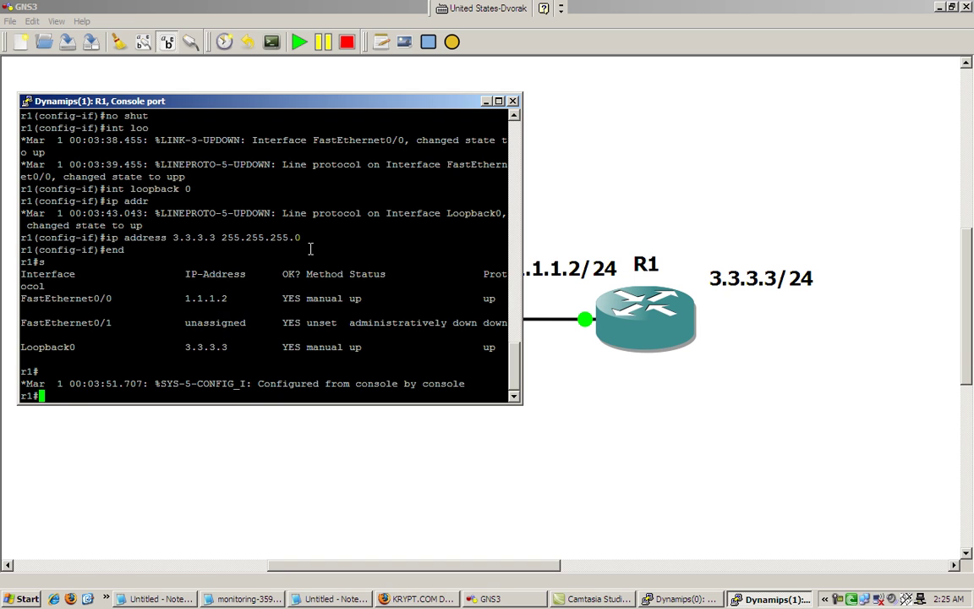
# Step: From R1's console, ping its own loopback address 3.3.3.3 and R0's FastEthernet address 1.1.1.1
pyautogui.write('ping 3.3.3.')
pyautogui.press('Return')
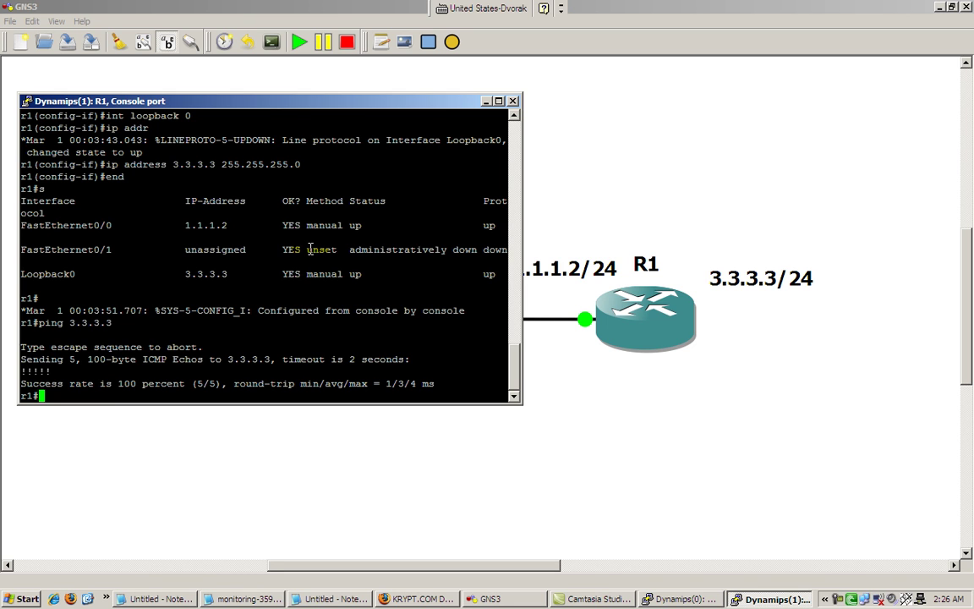
pyautogui.click(270, 100)
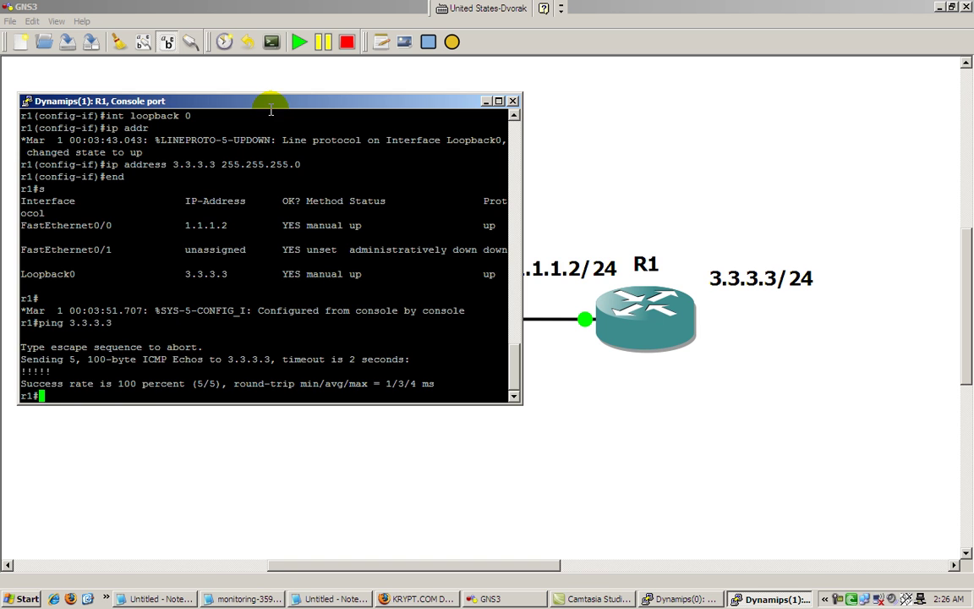
pyautogui.moveTo(273, 108); pyautogui.dragTo(667, 117)
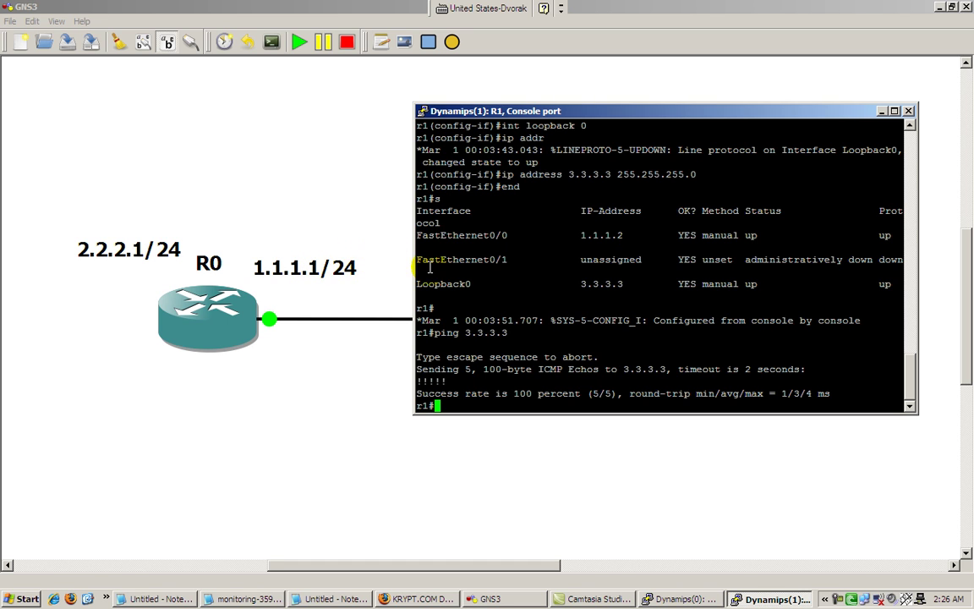
pyautogui.write('ping 1.1.1.1')
pyautogui.press('Return')
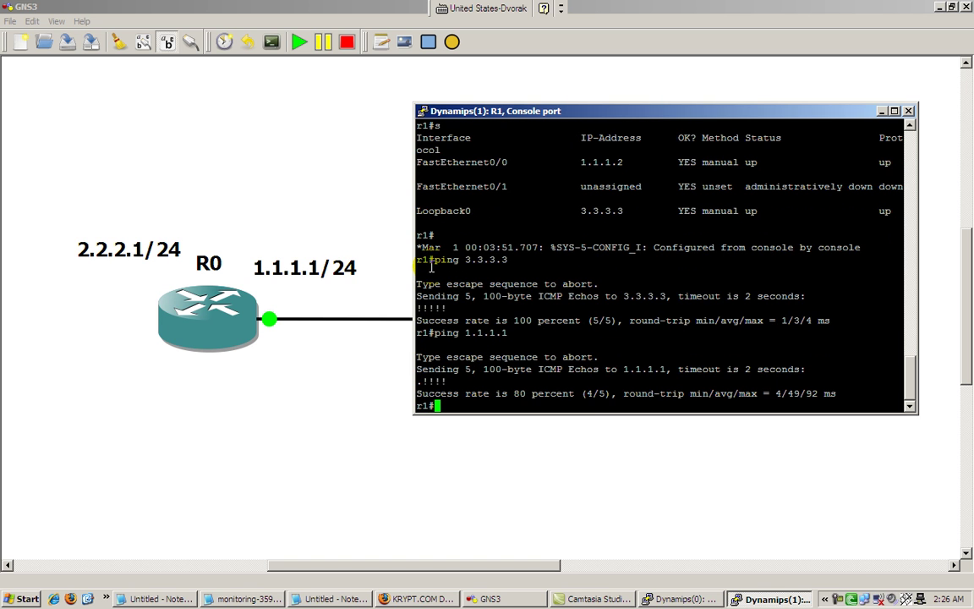
# Step: Check the address labels in the topology and ping R0's loopback address 2.2.2.1 from R1's console
pyautogui.moveTo(505, 118); pyautogui.dragTo(429, 2)
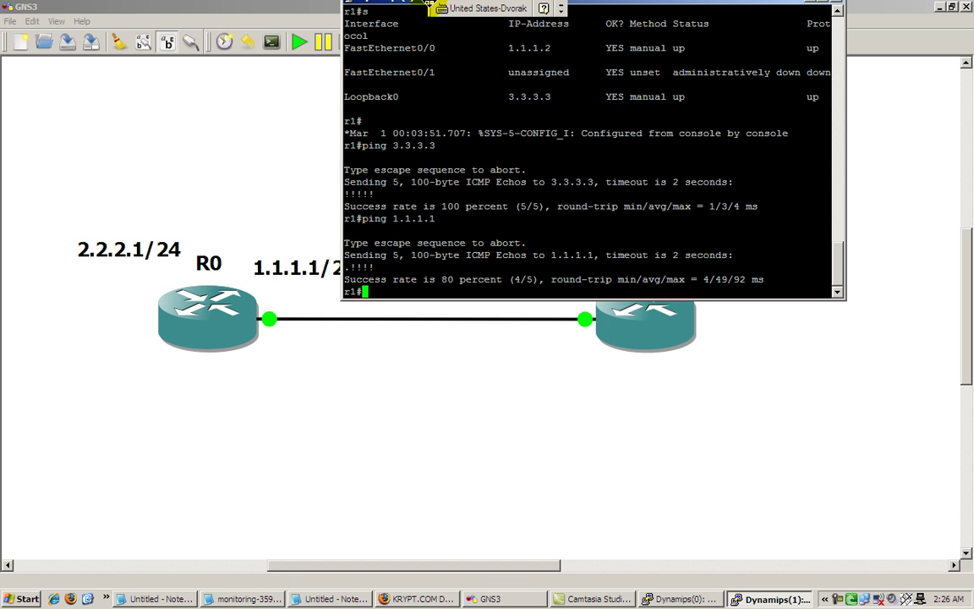
pyautogui.moveTo(504, 17); pyautogui.dragTo(510, 99)
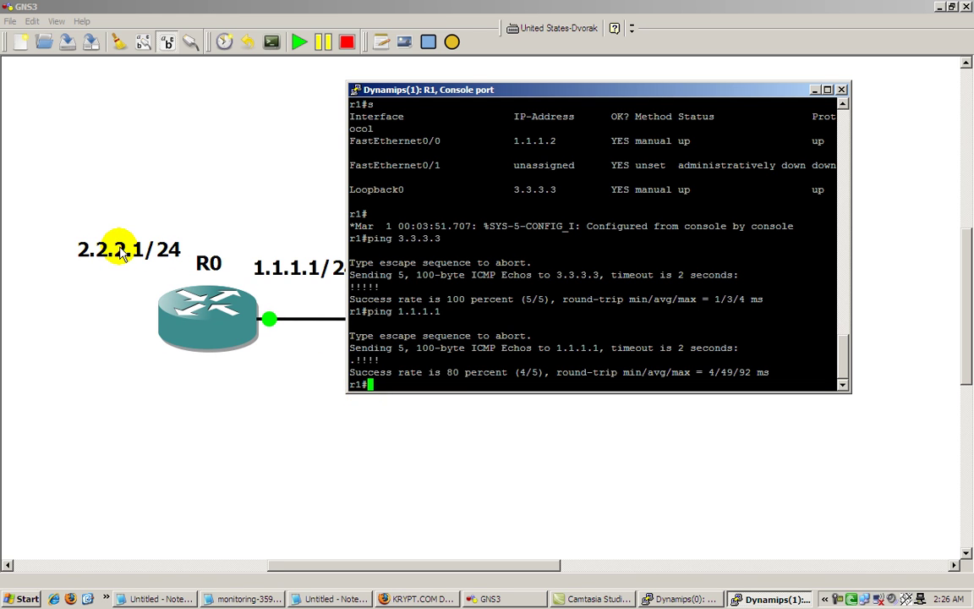
pyautogui.moveTo(465, 88); pyautogui.dragTo(544, 7)
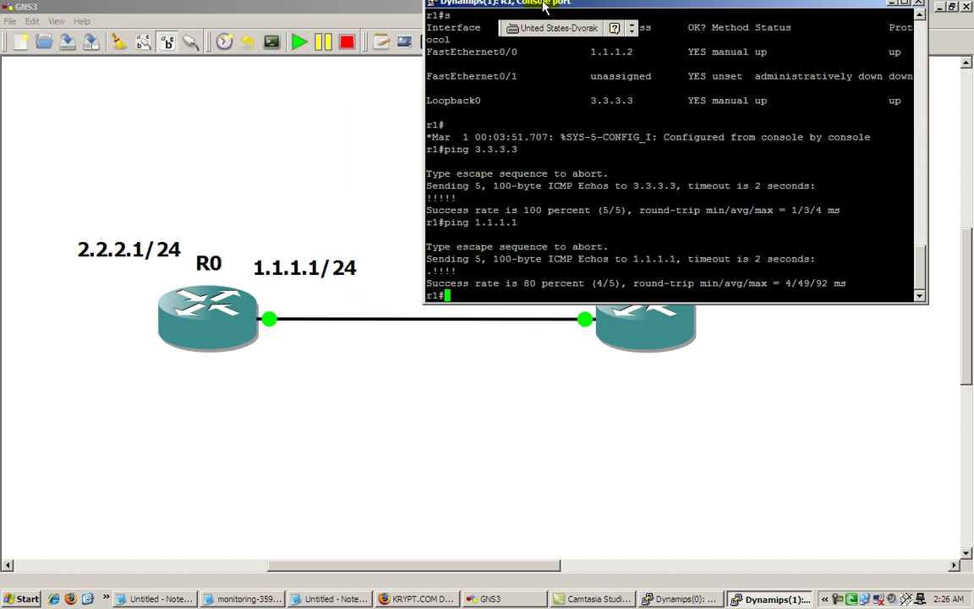
pyautogui.click(672, 343)
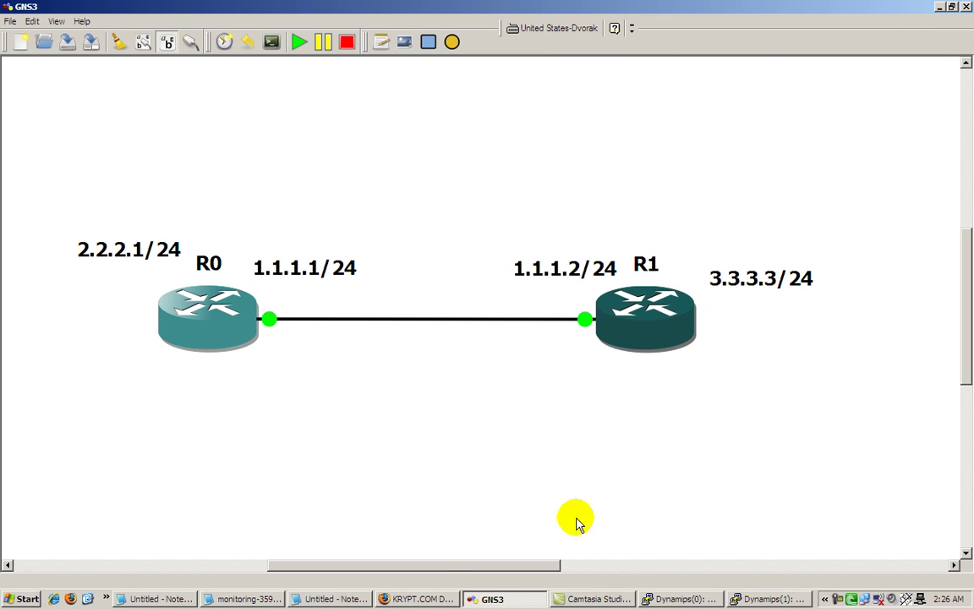
pyautogui.click(753, 592)
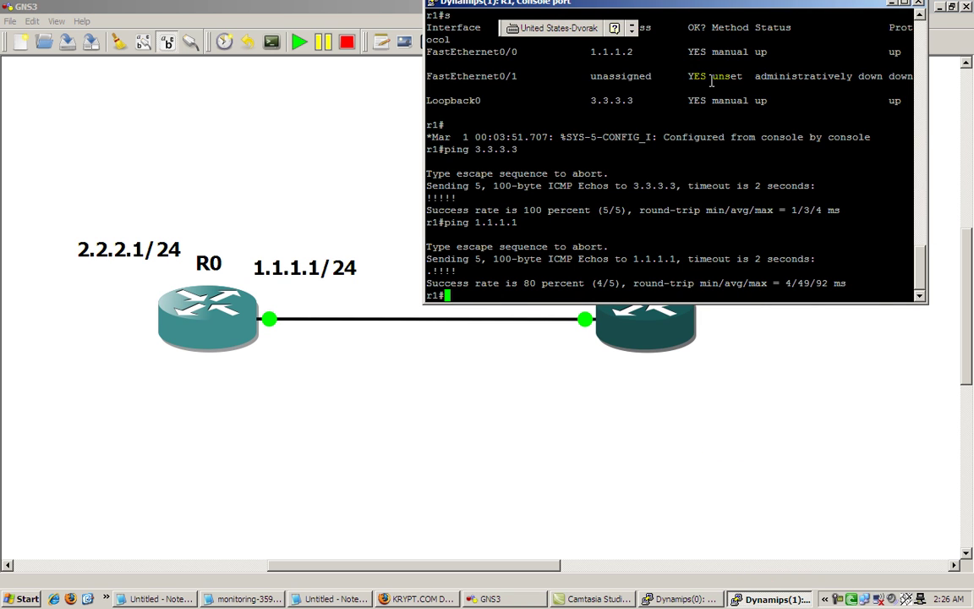
pyautogui.moveTo(710, 8); pyautogui.dragTo(668, 143)
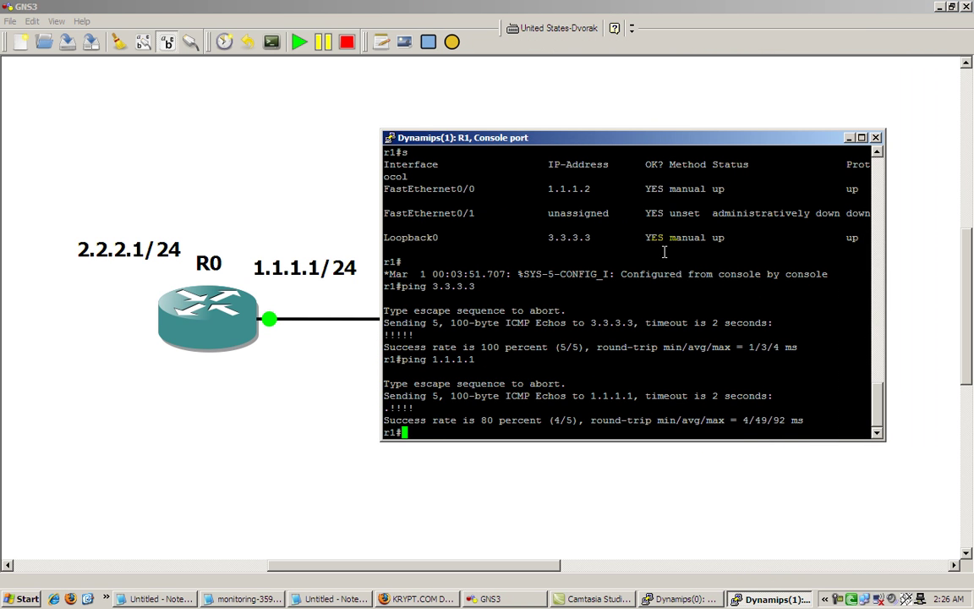
pyautogui.write('ping 2.2.2.1')
pyautogui.press('Return')
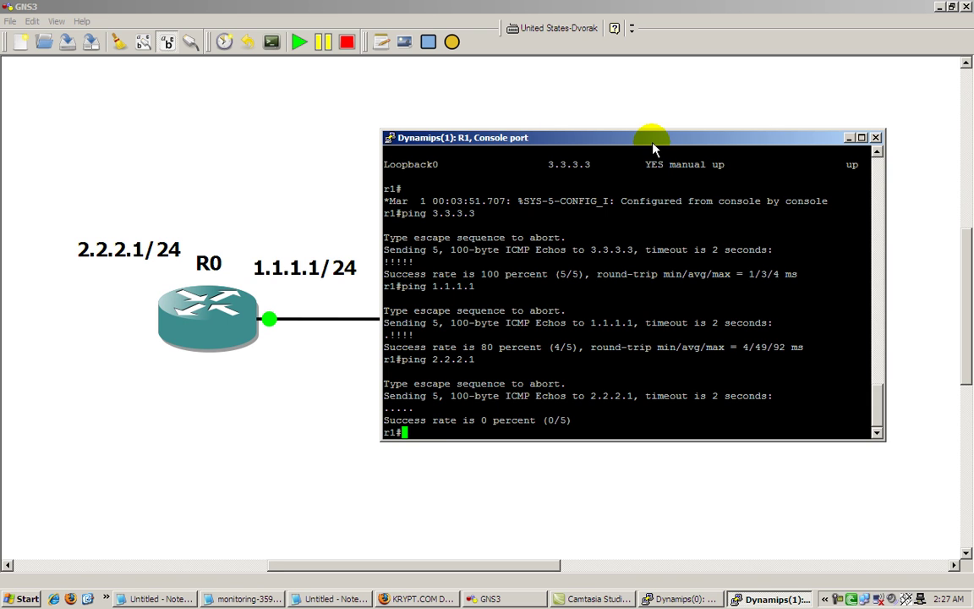
# Step: Display R1's IP routing table and compare it with the topology, returning to R1's console
pyautogui.write('show ip route')
pyautogui.press('Return')
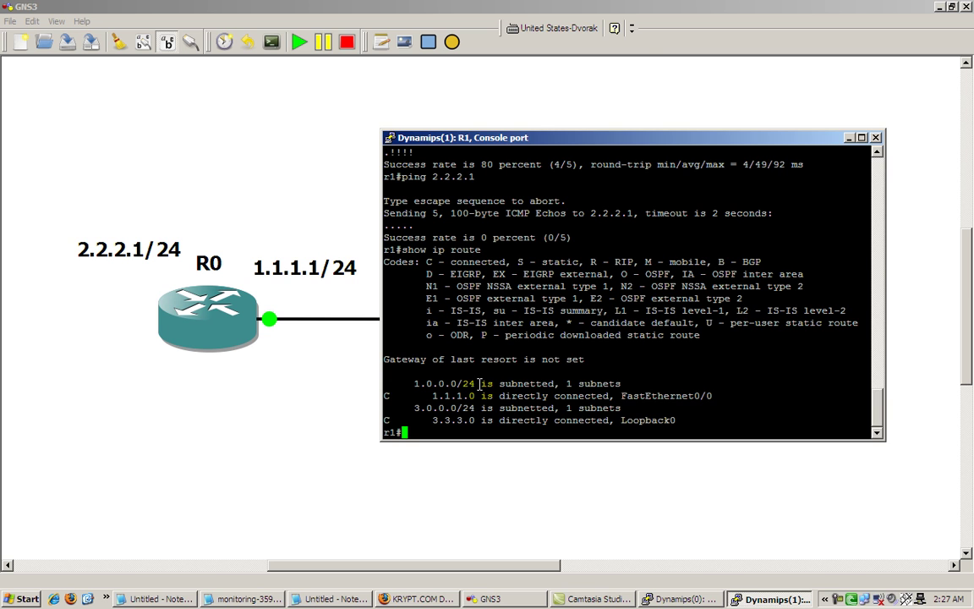
pyautogui.click(269, 318)
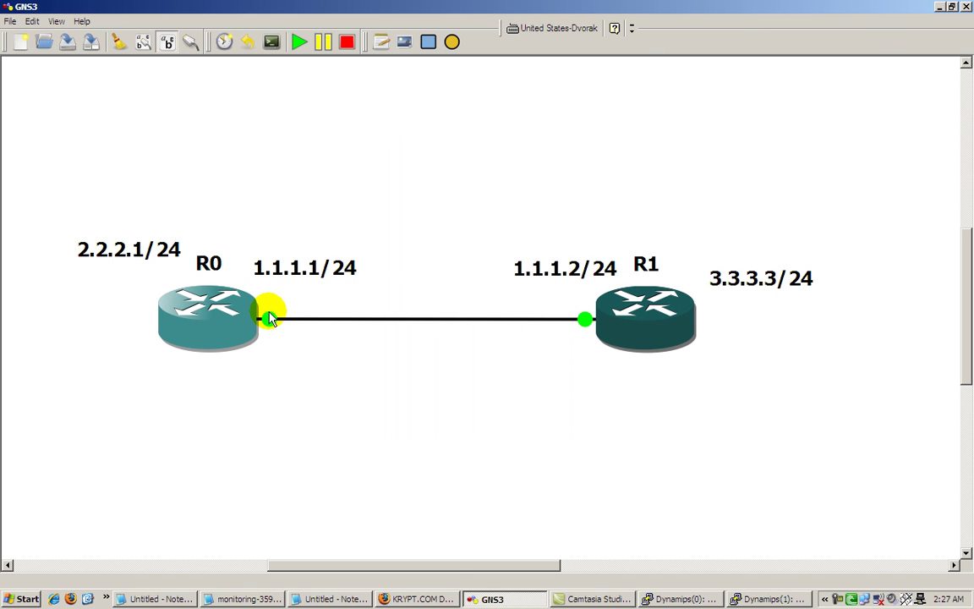
pyautogui.click(761, 597)
pyautogui.click(706, 597)
pyautogui.click(734, 596)
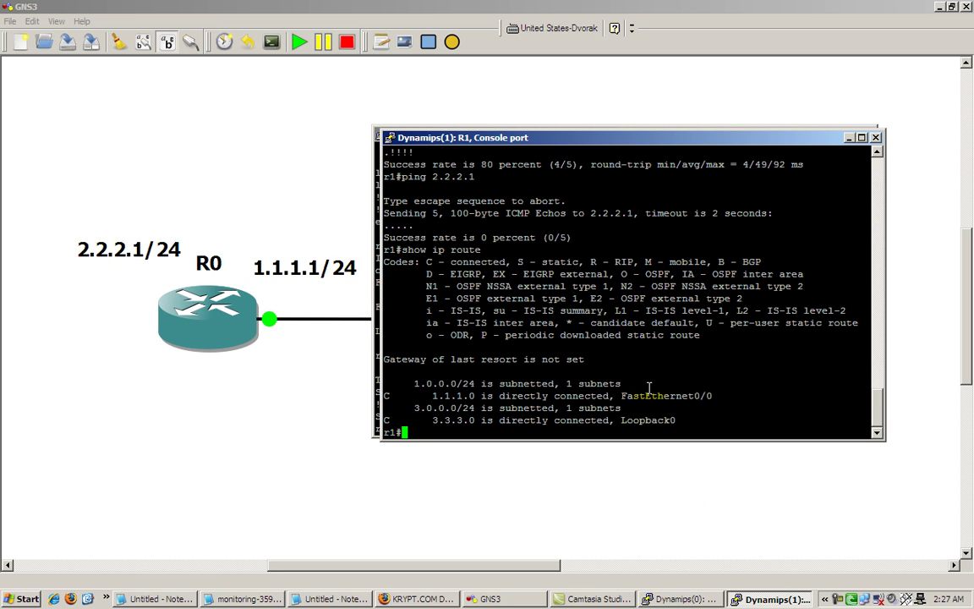